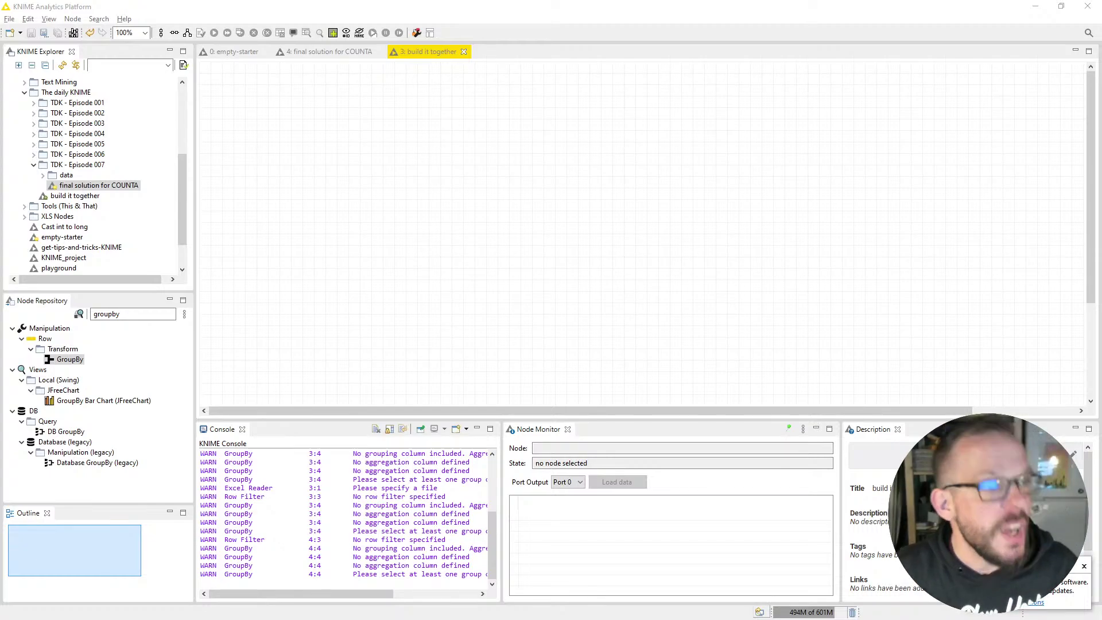
left_click(325, 52)
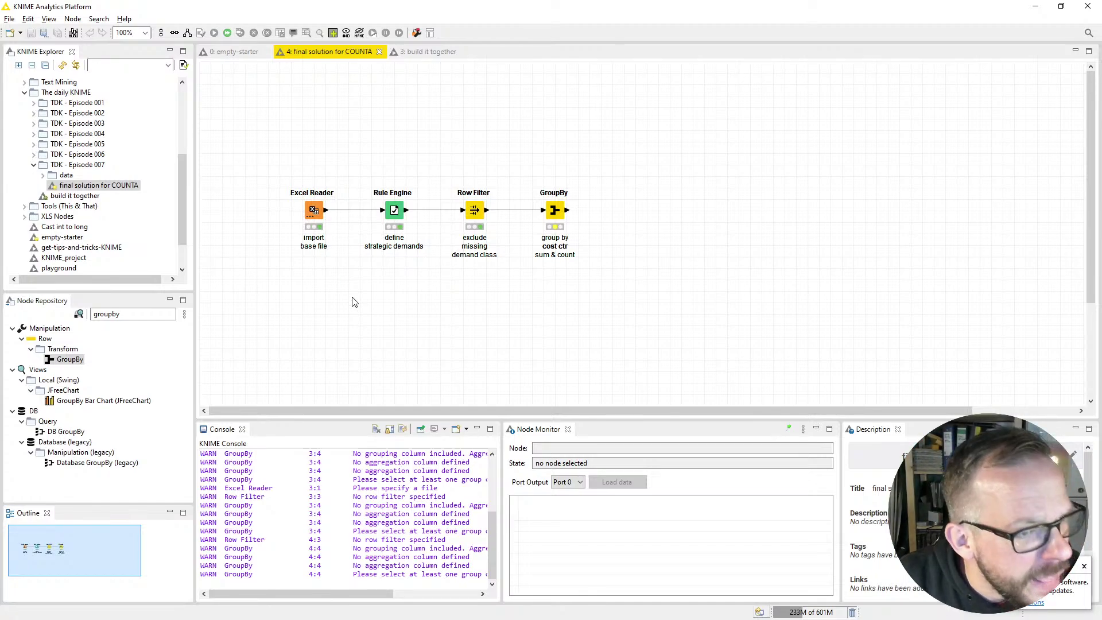
Review the existing Rule Engine and Row Filter node settings without changing them.
double_click(394, 211)
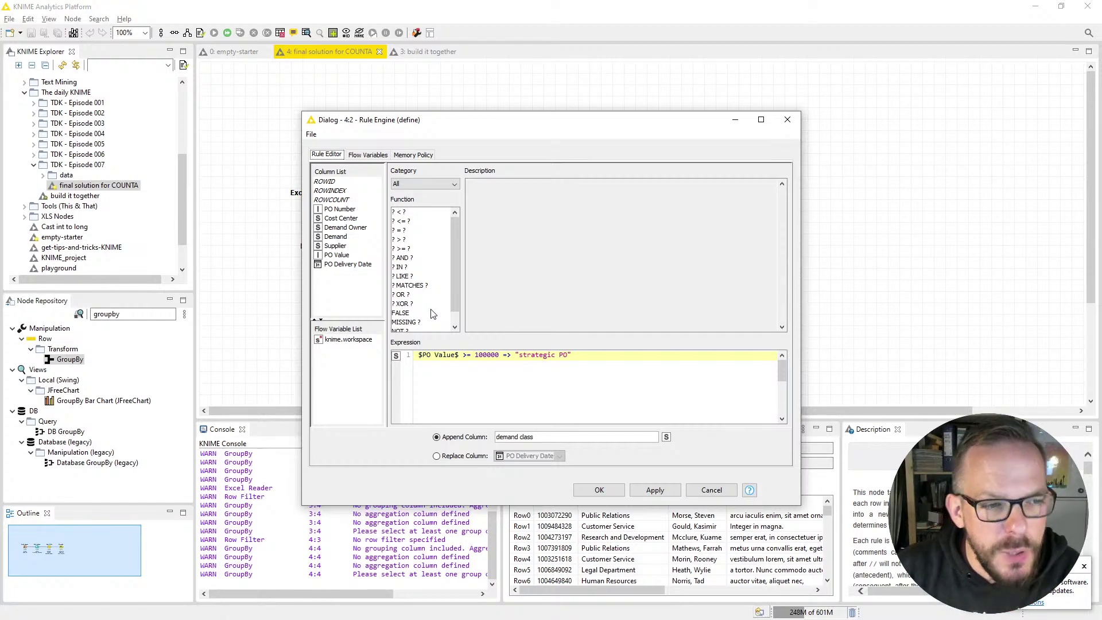
left_click(712, 490)
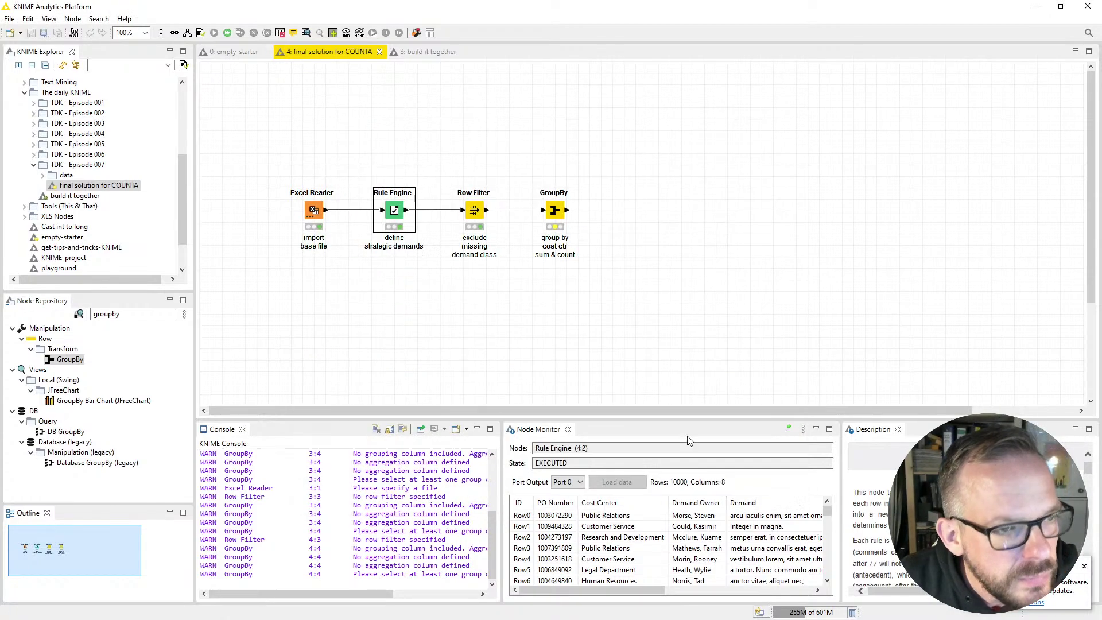
double_click(478, 213)
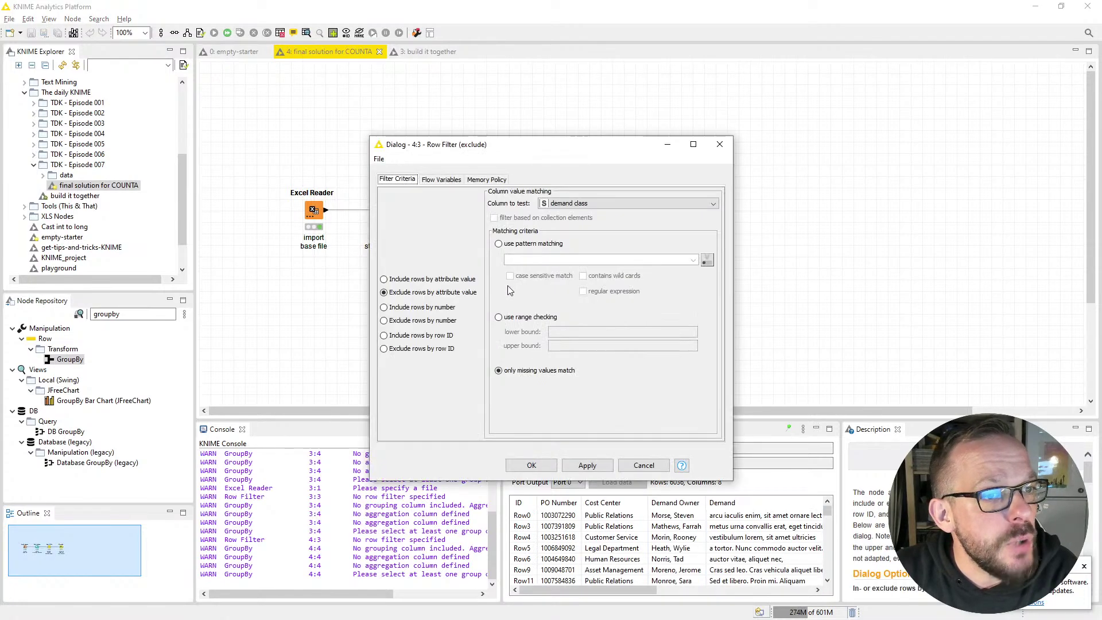
key("Escape")
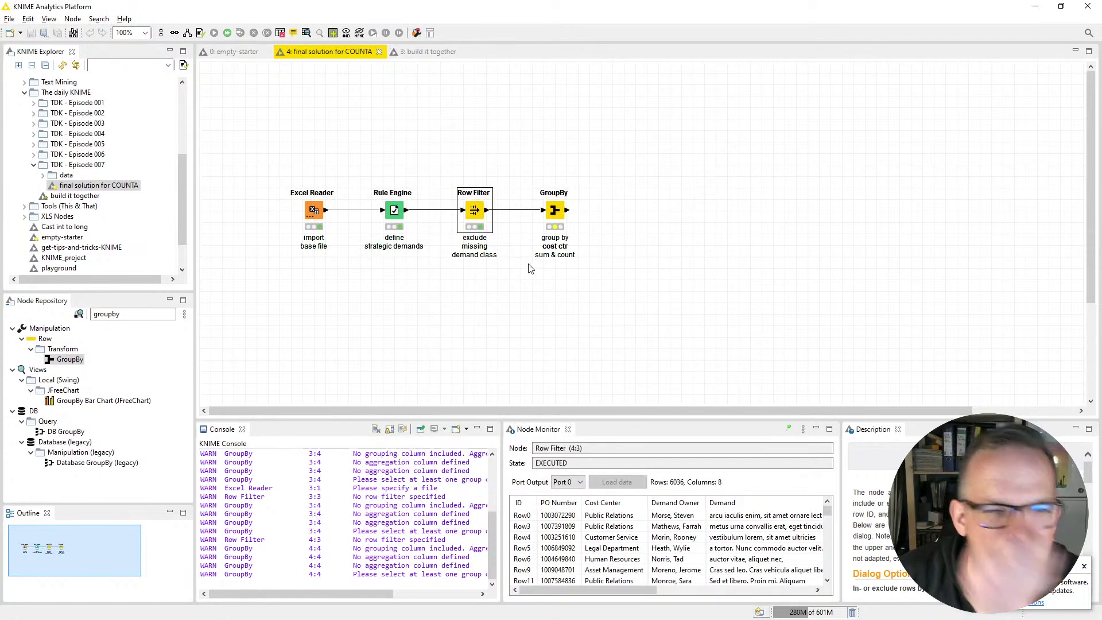
Run the GroupBy node for PO value count and sum per cost center, then switch to '3: build it together'.
left_click(558, 217)
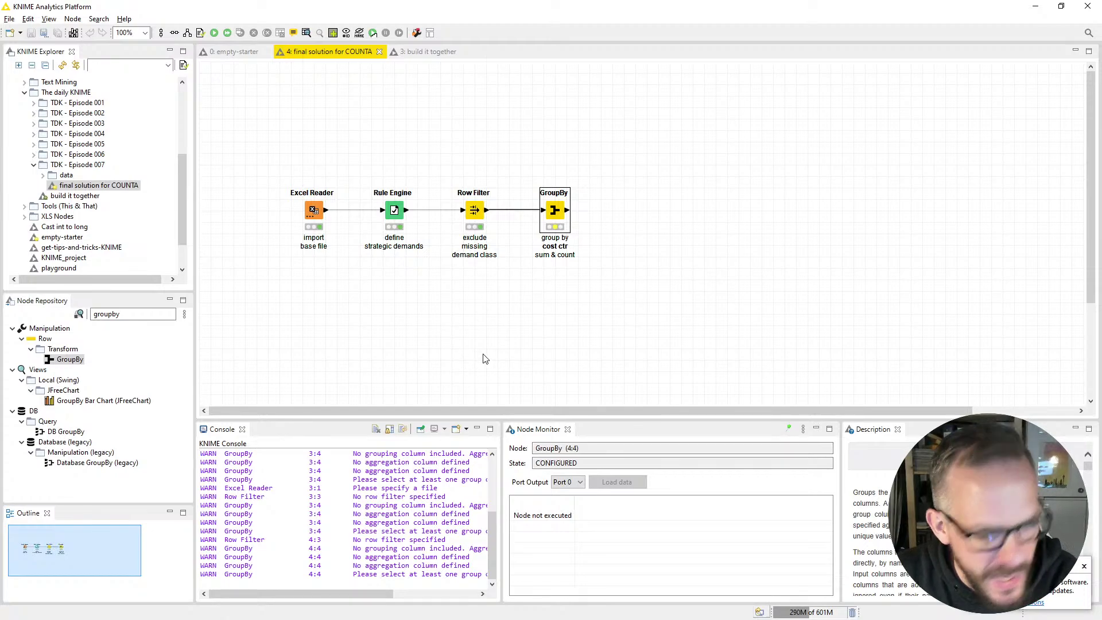
key("F7")
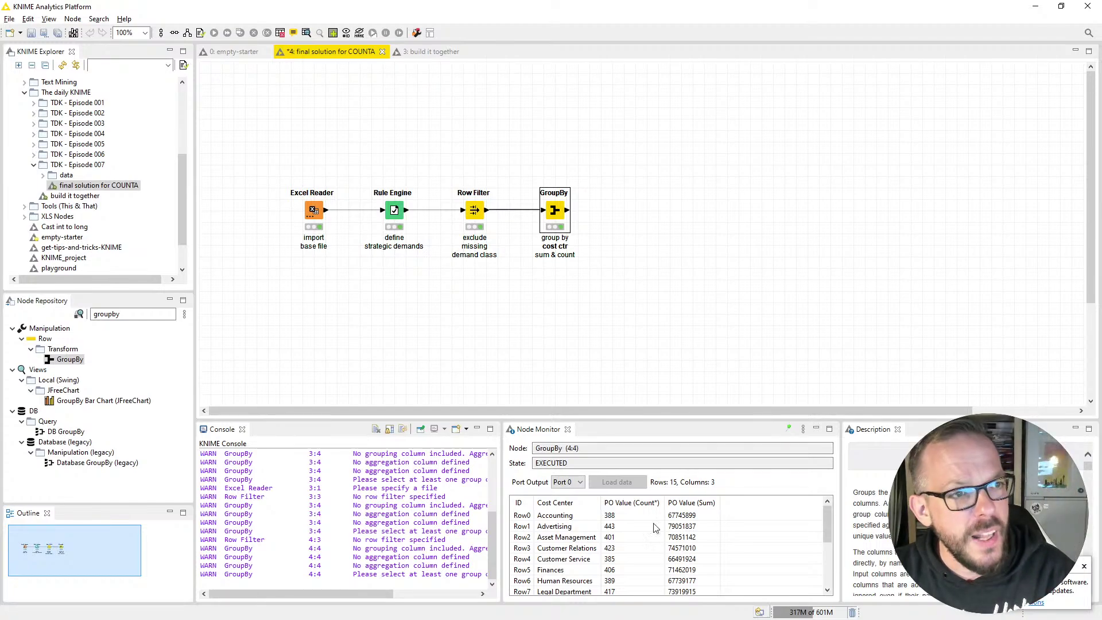
left_click(436, 55)
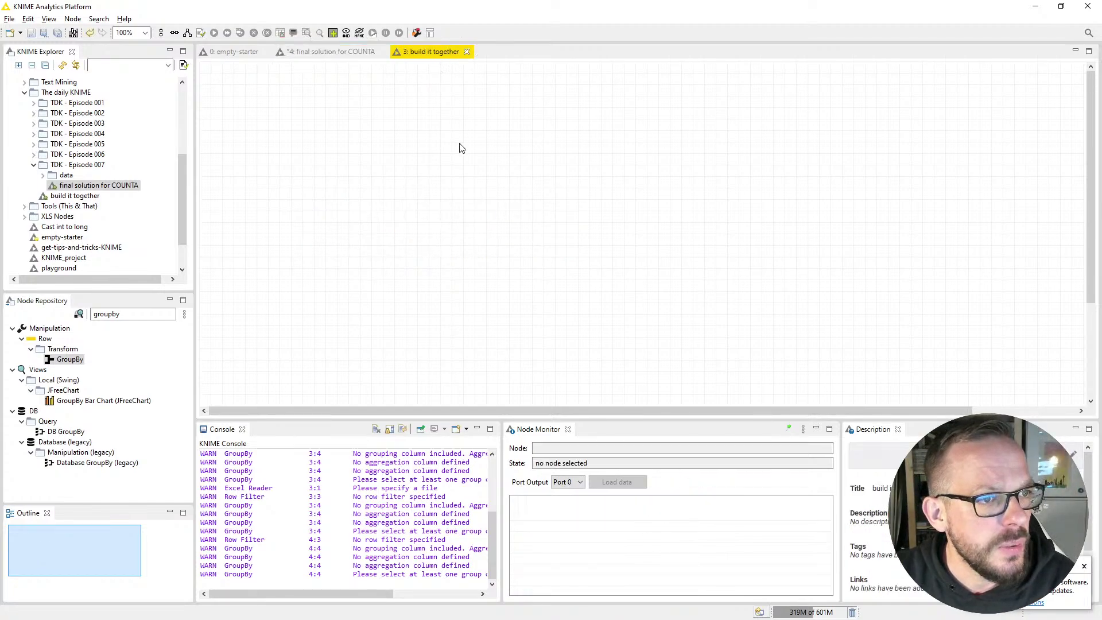
Search the Node Repository for 'excel reader' and place an Excel Reader node on the canvas.
left_click(43, 175)
double_click(126, 316)
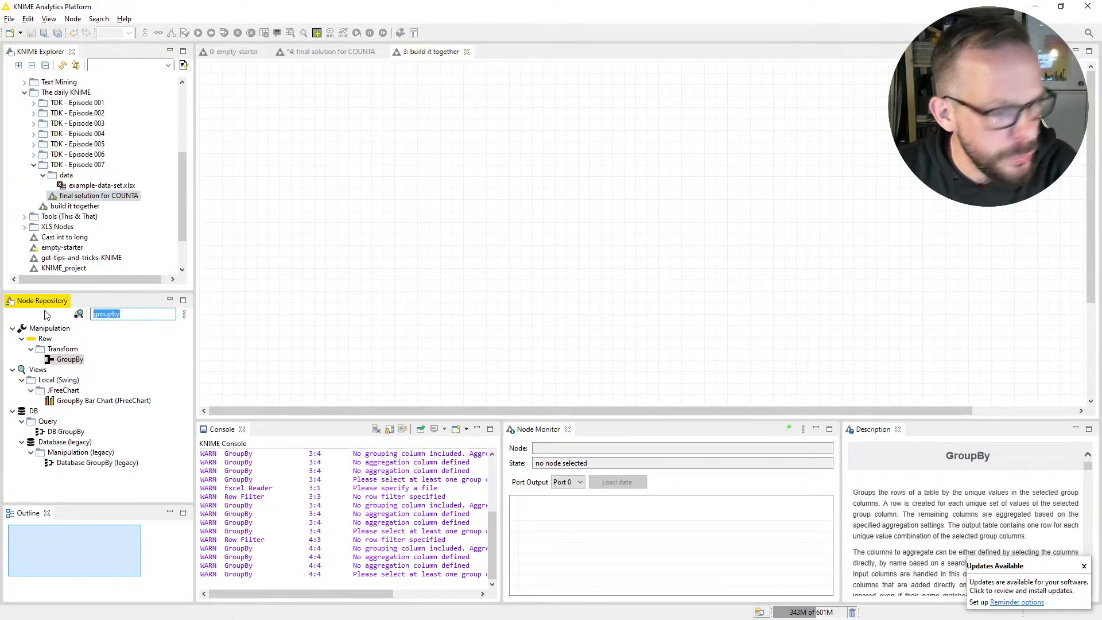
type("excel reader")
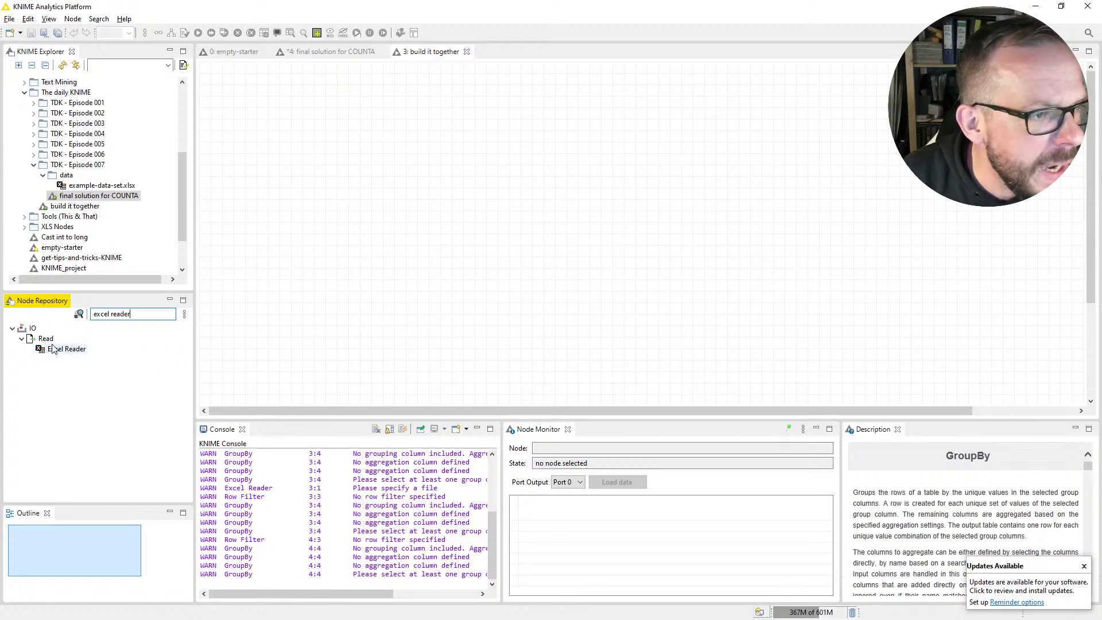
left_click_drag(54, 349, 296, 215)
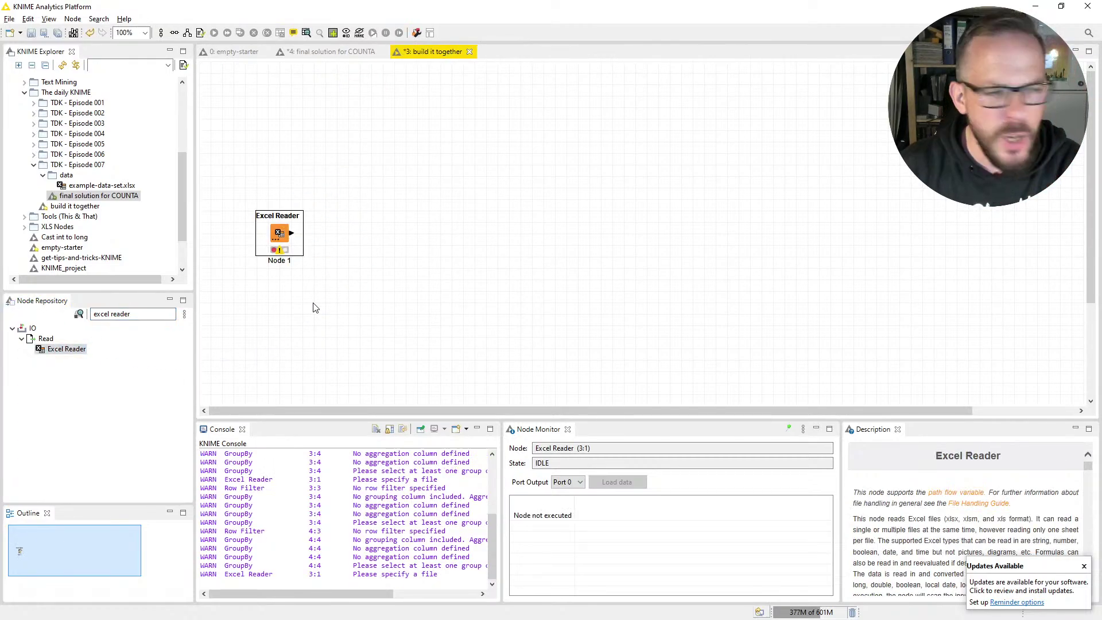
Label the Excel Reader node 'import' / 'base file' on two lines.
key("F2")
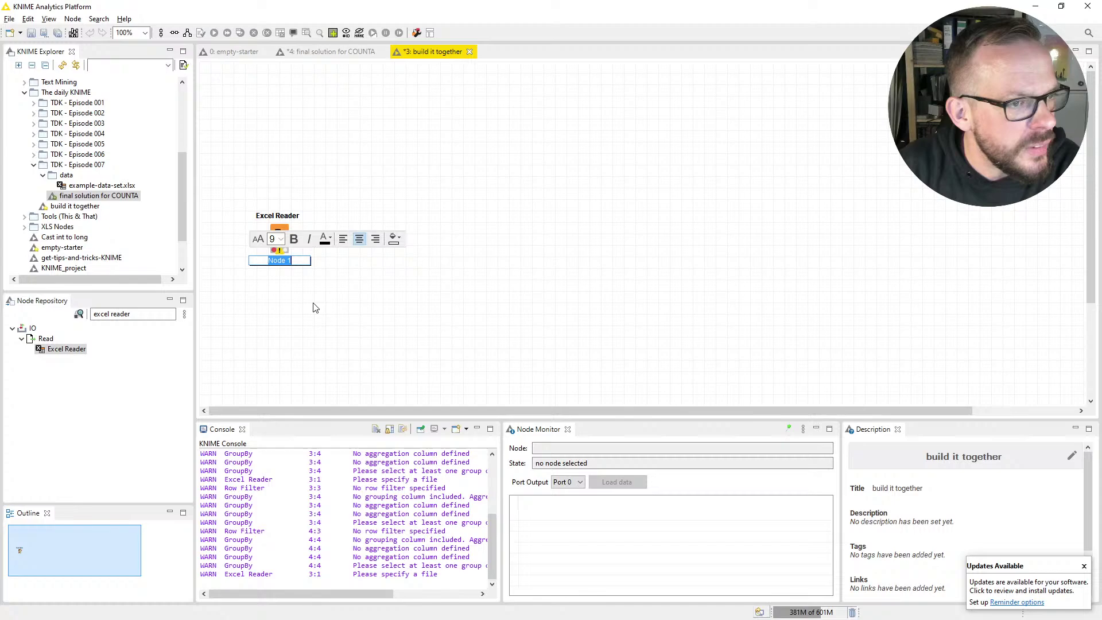
type("import")
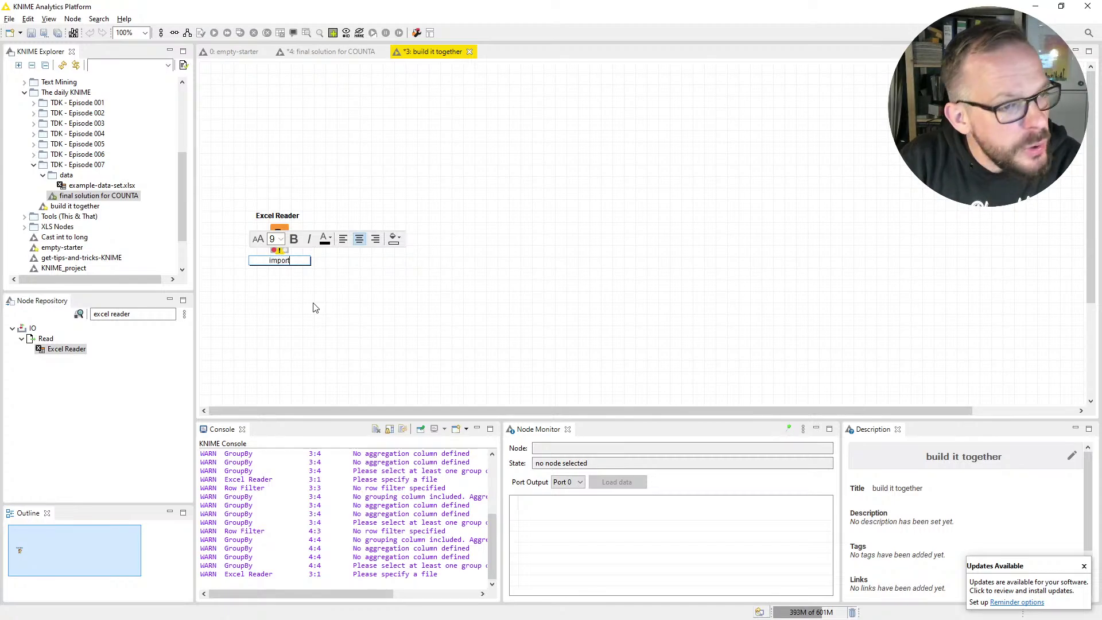
key("Return")
type("base file")
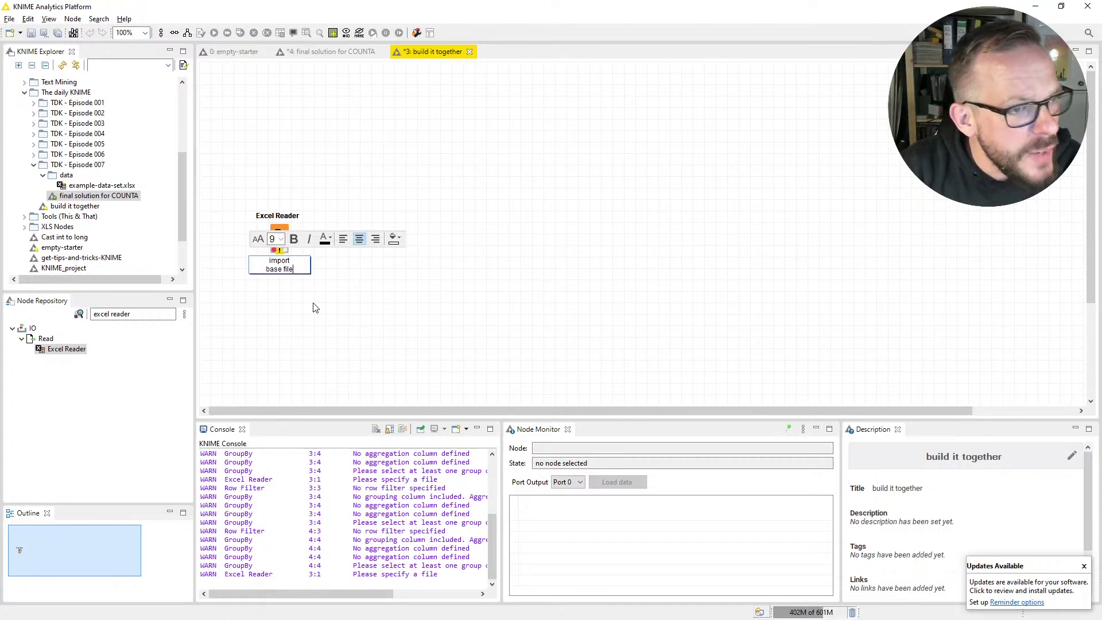
key("ctrl+Return")
right_click(279, 234)
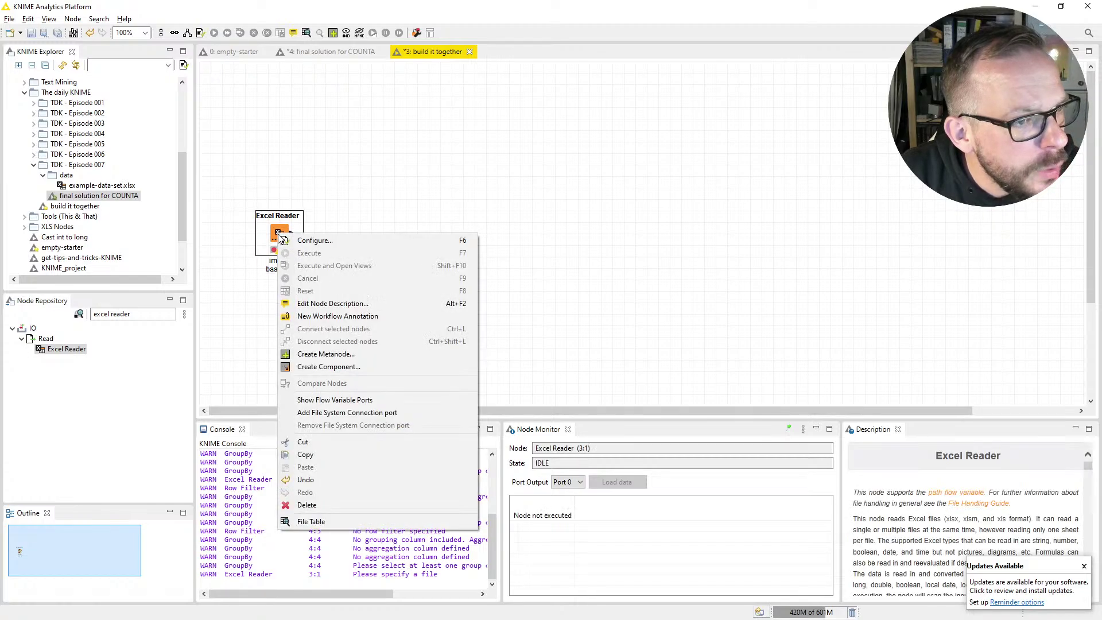
In the Excel Reader configuration, set Read from to Relative to the Current workflow.
left_click(310, 240)
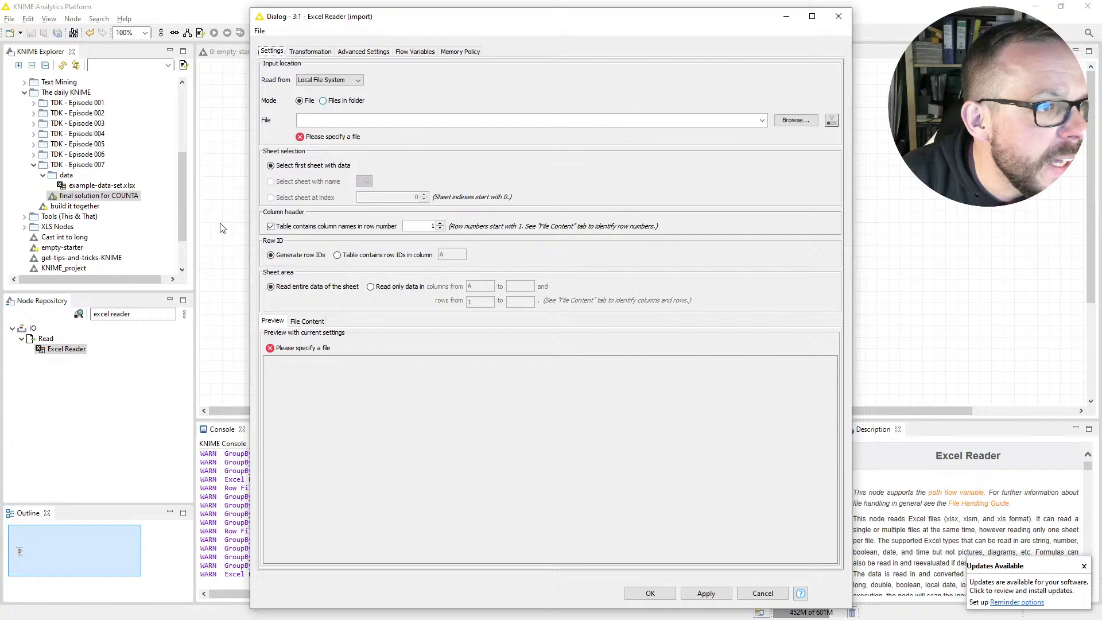
left_click(330, 79)
left_click(321, 108)
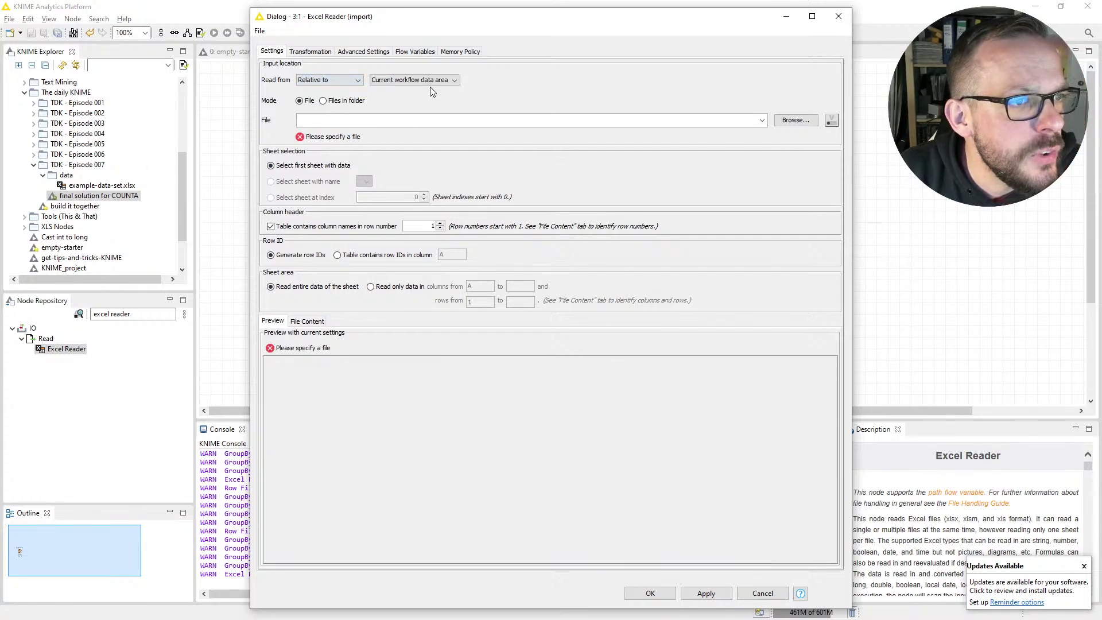
left_click(431, 81)
left_click(426, 98)
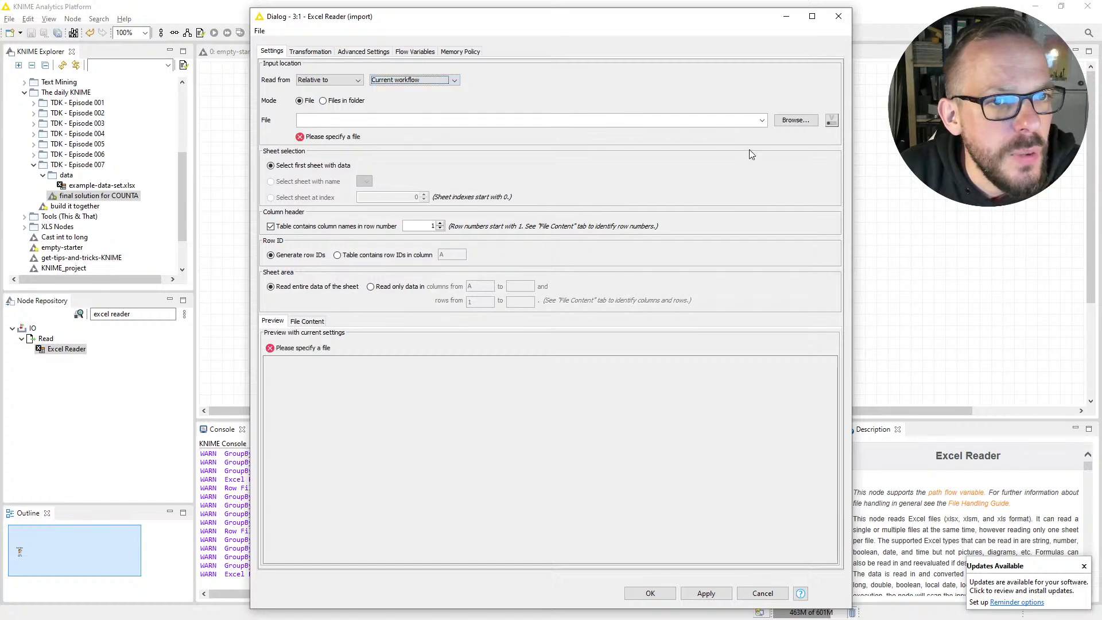
Choose TDK - Episode 007/data/example-data-set.xlsx as the input file and apply the settings.
left_click(797, 121)
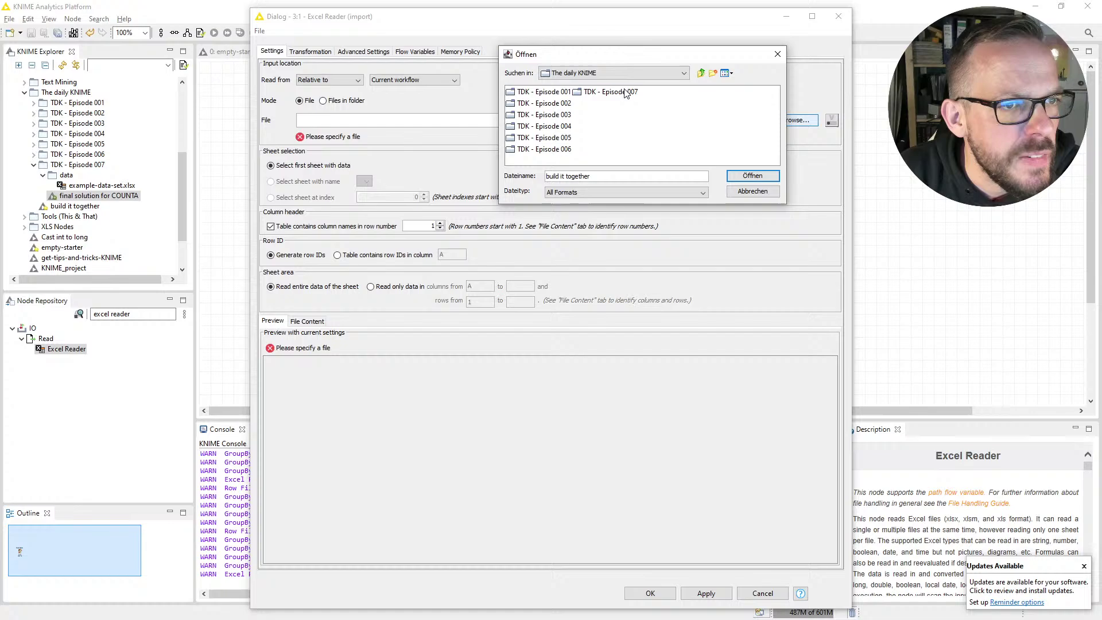
double_click(626, 93)
double_click(519, 94)
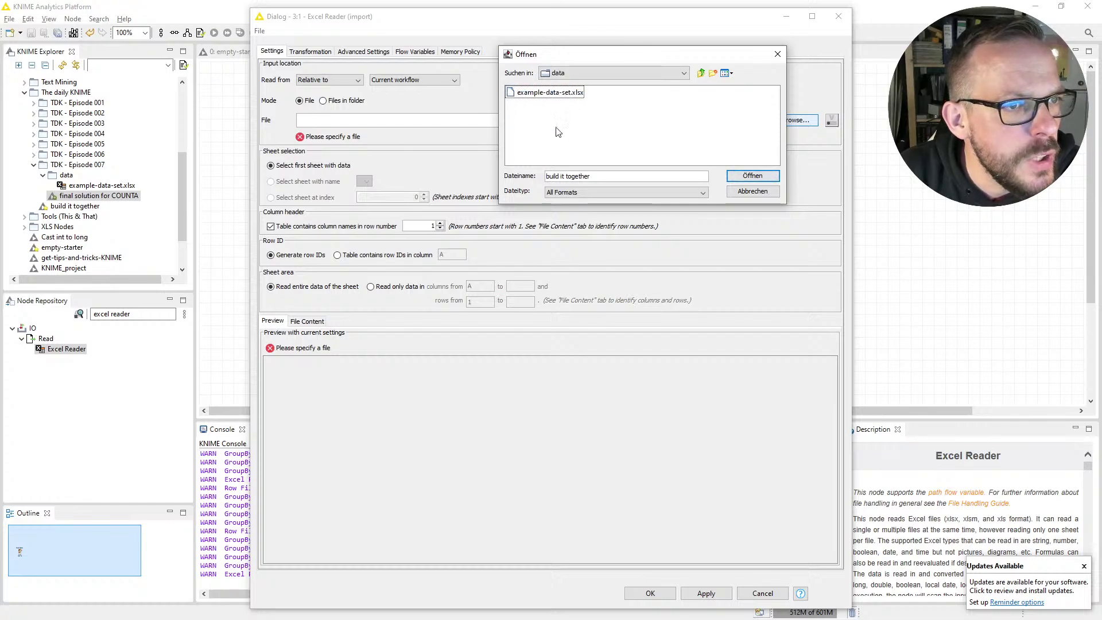
left_click(560, 94)
left_click(747, 174)
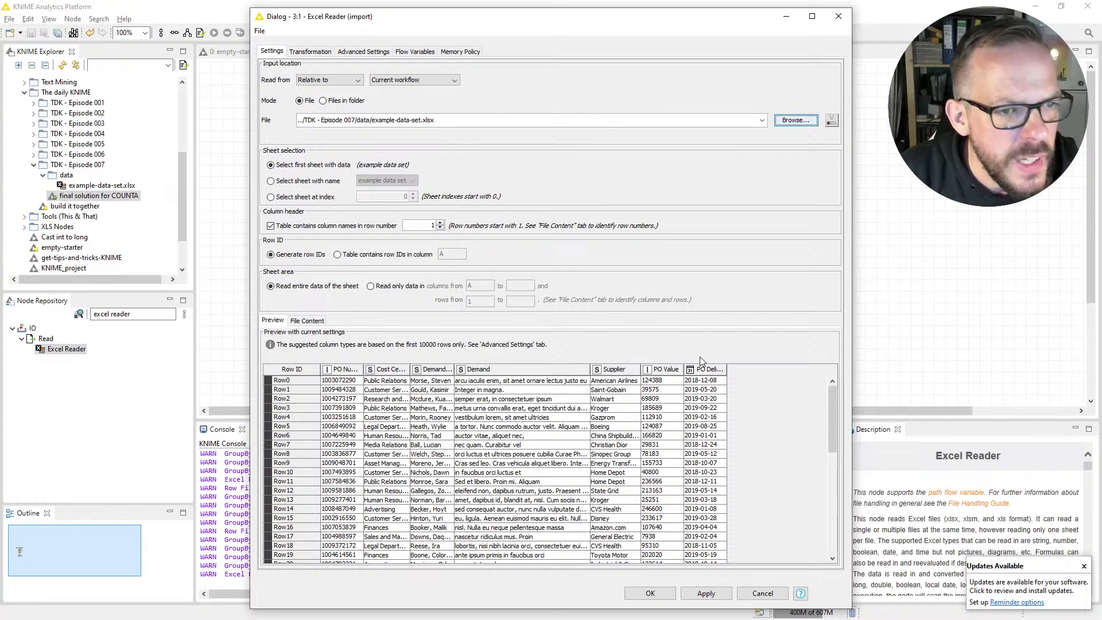
left_click(649, 593)
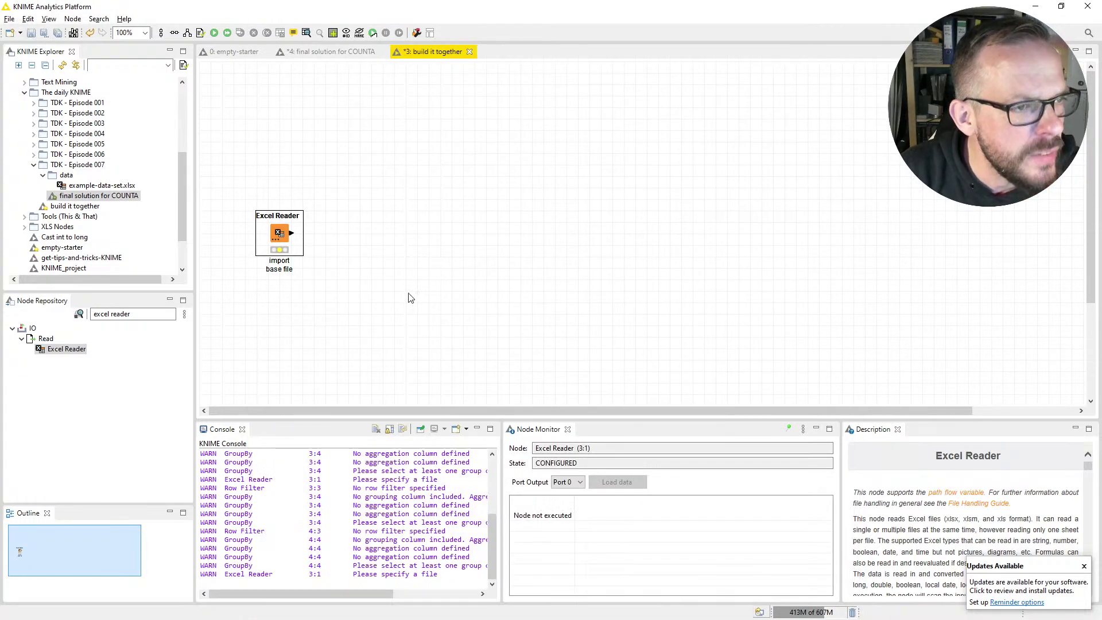
Execute the Excel Reader to load the data and clear the node search box.
key("F7")
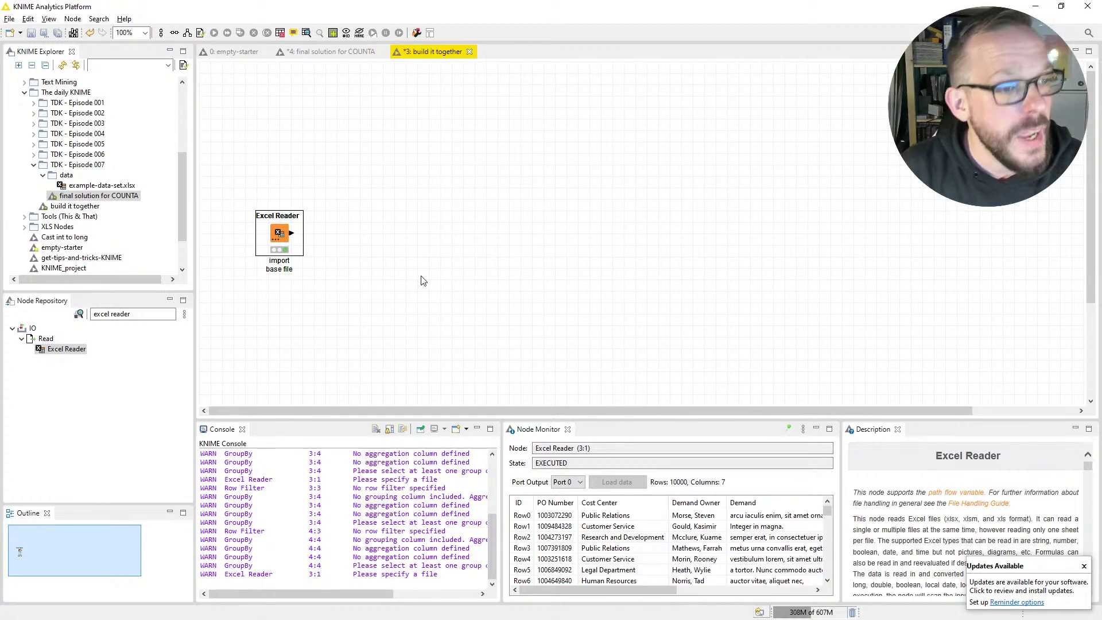
left_click(76, 305)
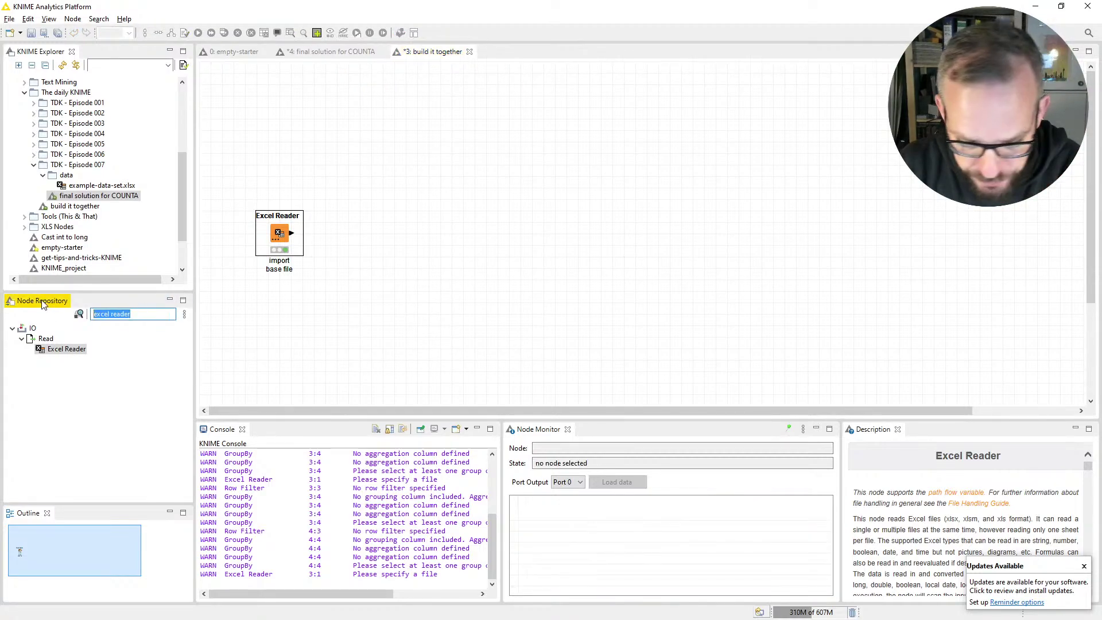
type("rule eng")
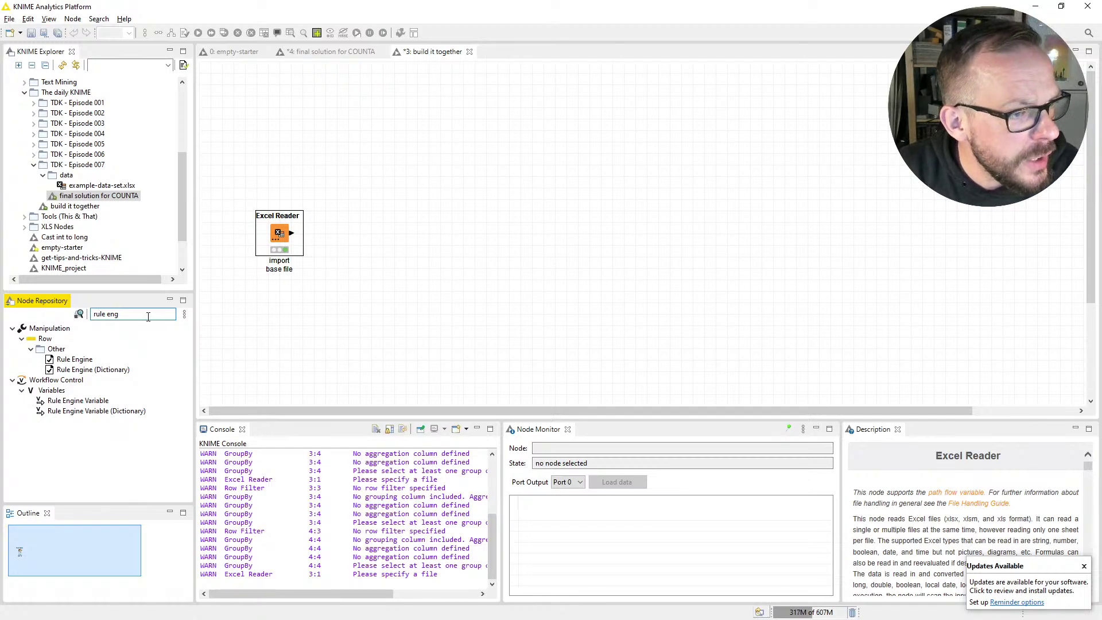
left_click(3, 301)
key("BackSpace")
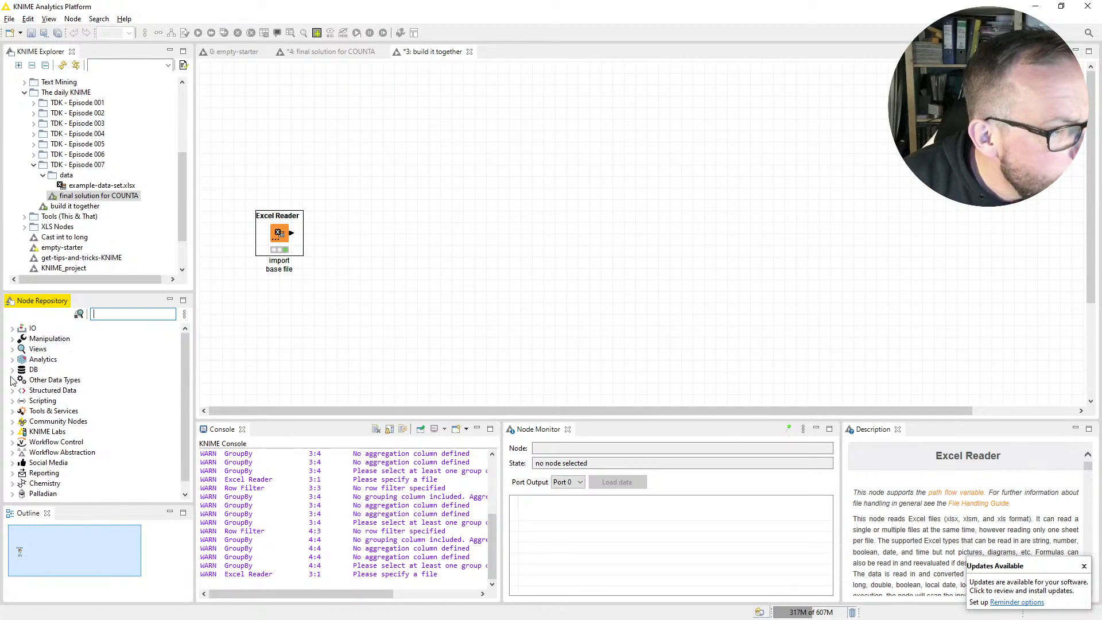
Browse the Manipulation category, then filter the Node Repository on 'rule'.
left_click(12, 339)
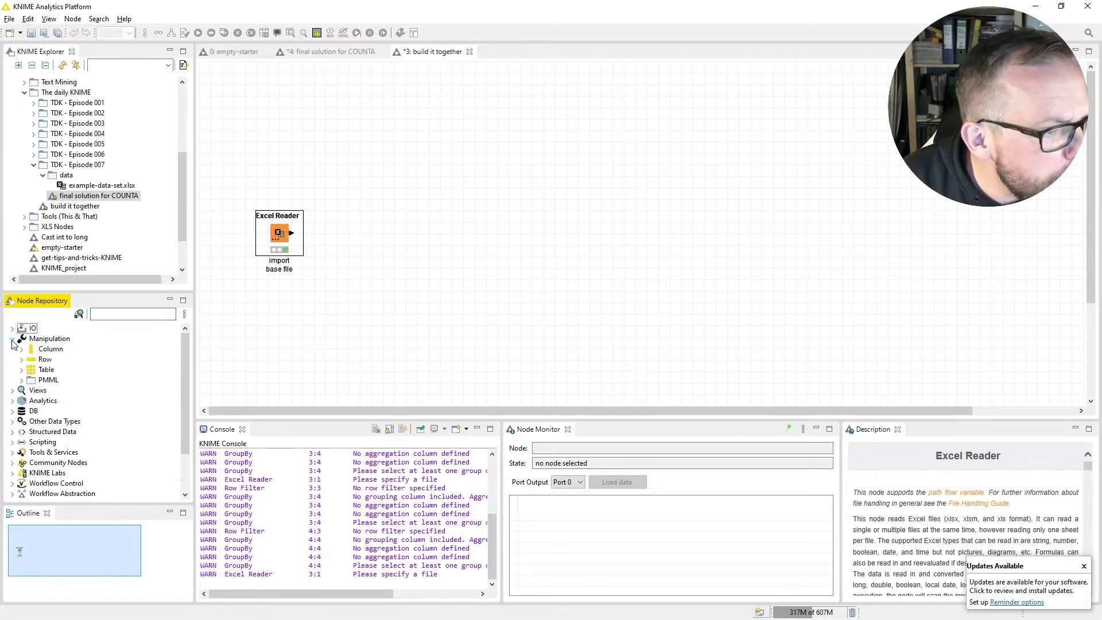
left_click(21, 370)
left_click(22, 370)
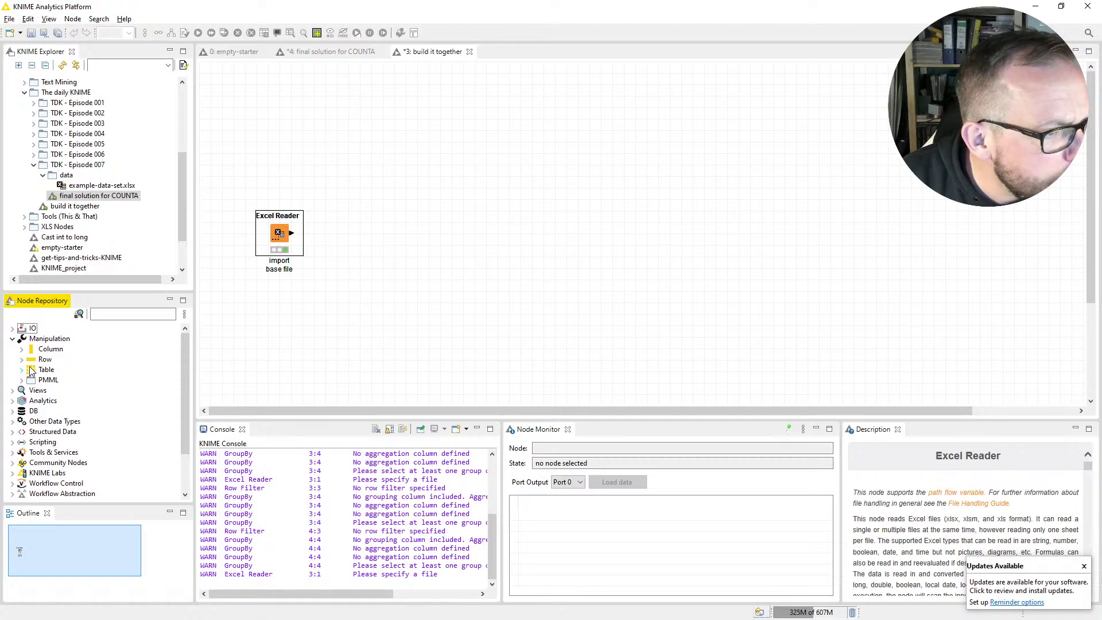
left_click(128, 313)
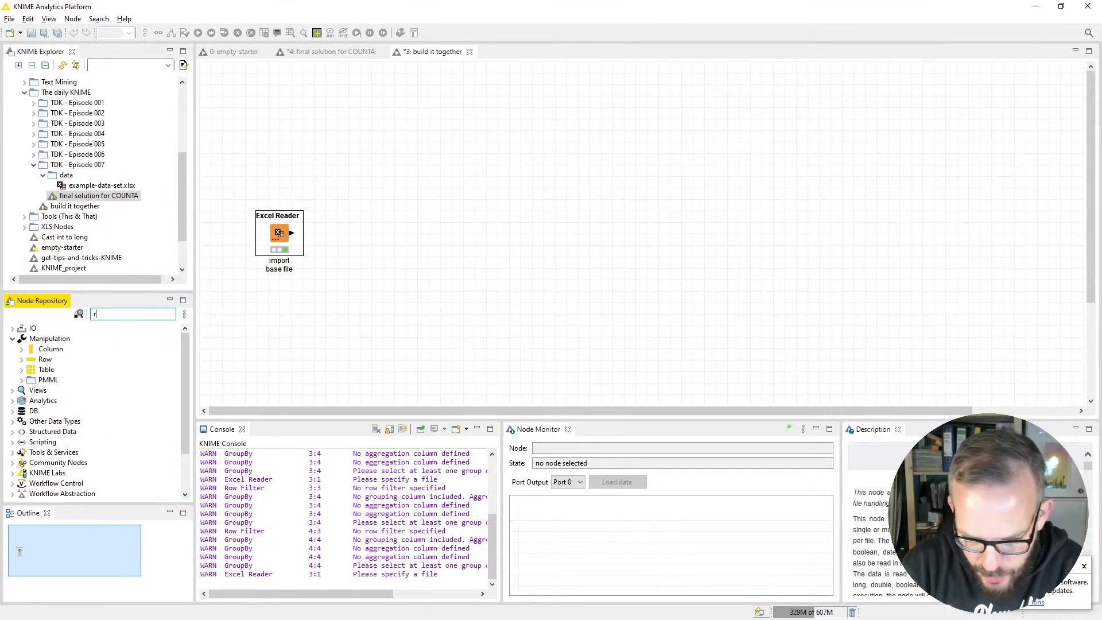
type("rule")
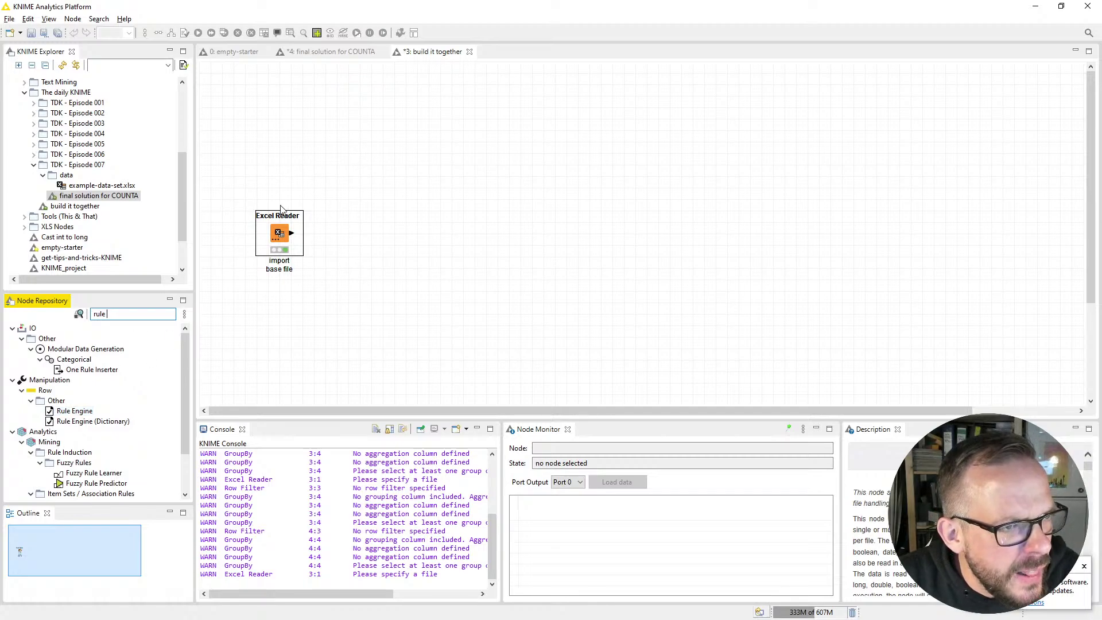
Append a Rule Engine node to the Excel Reader's output and dismiss the Help view.
double_click(75, 411)
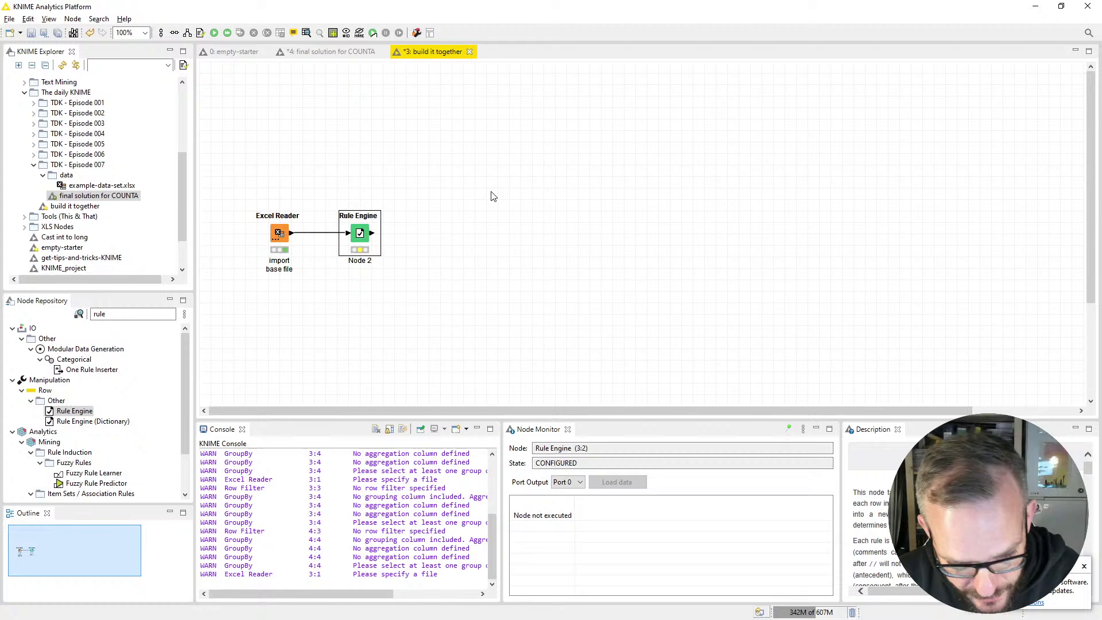
key("F1")
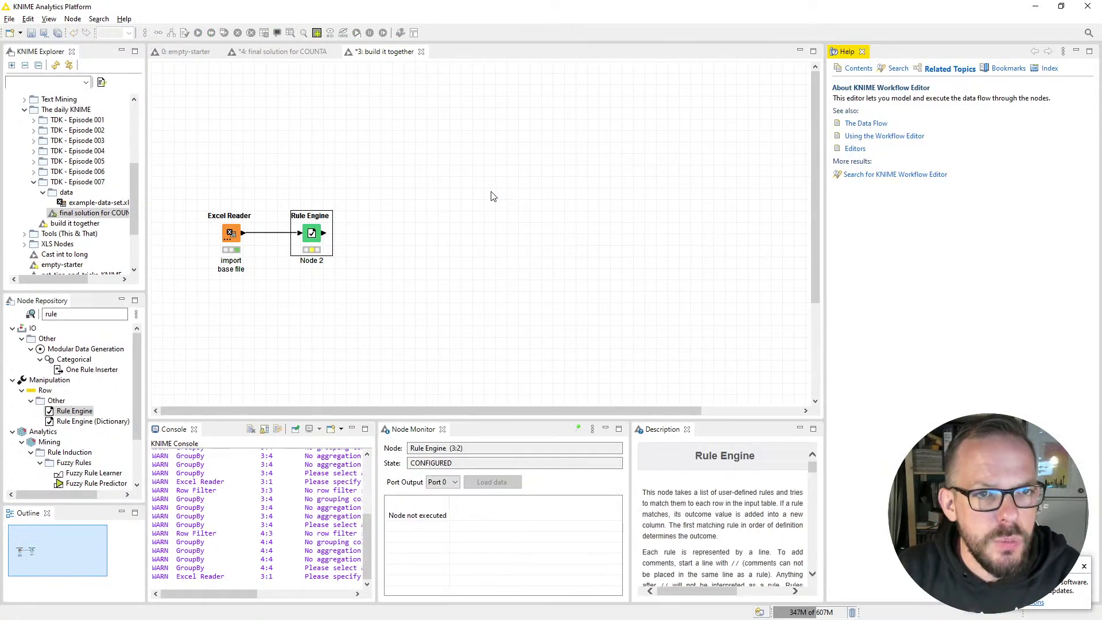
left_click(863, 51)
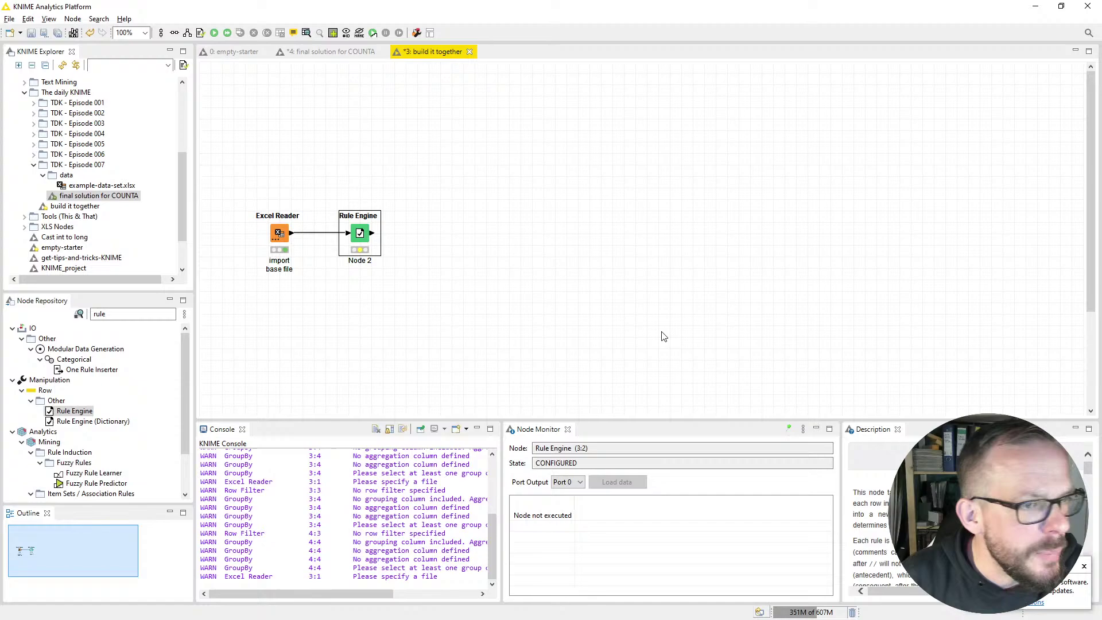
Relabel the Rule Engine node 'classify' with 'strategic demands' on a second line.
key("F2")
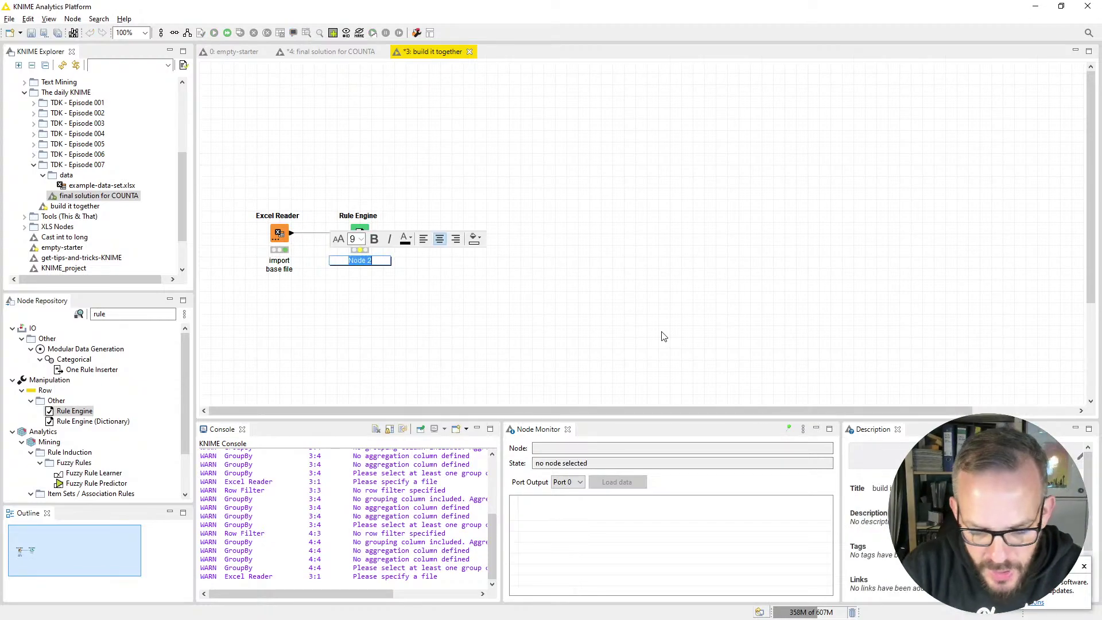
type("specif")
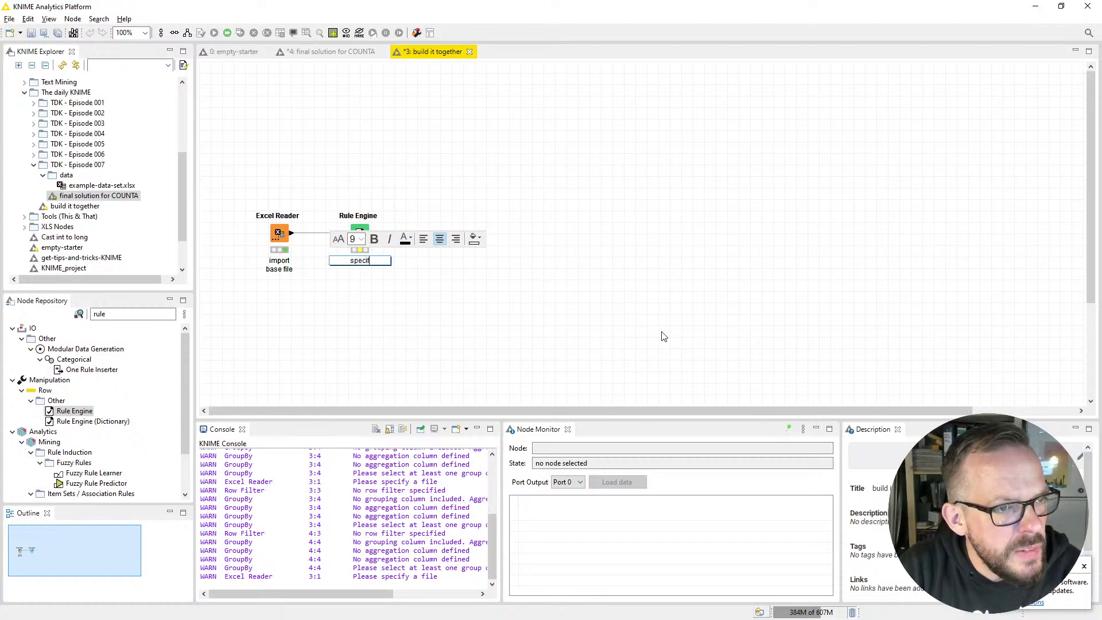
type("y")
key("ctrl+a")
key("BackSpace")
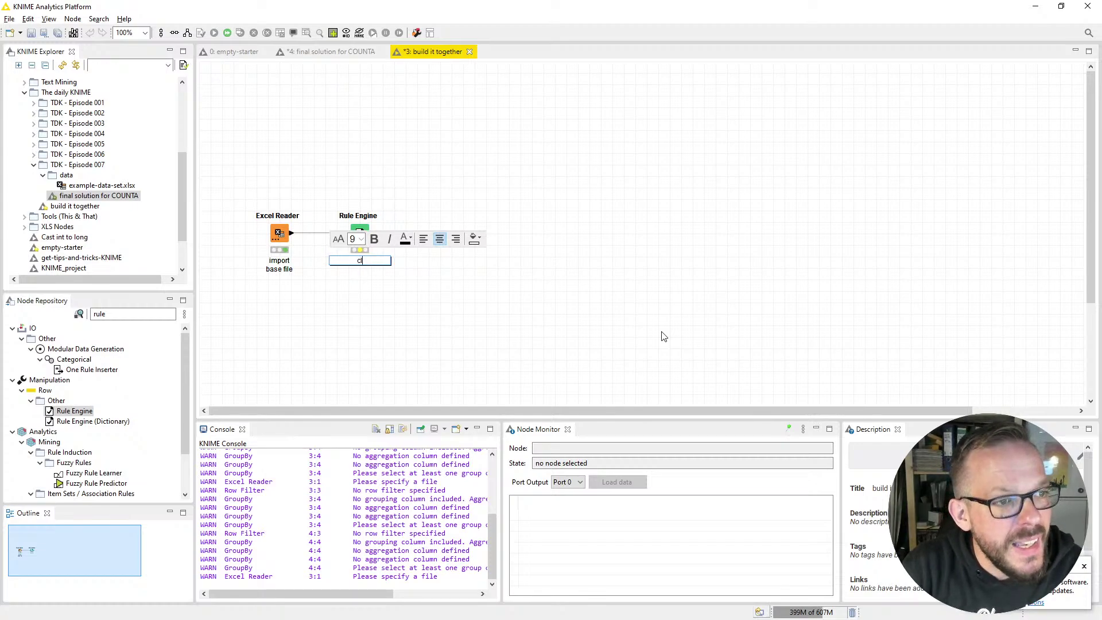
type("classify")
key("Return")
type("stra")
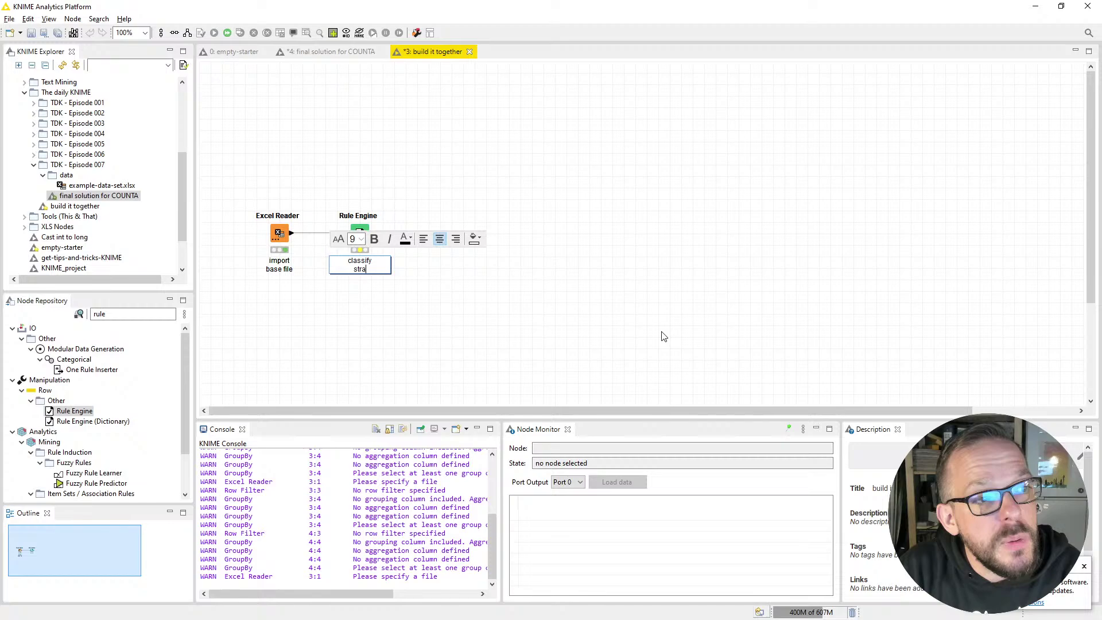
type("tegic demand")
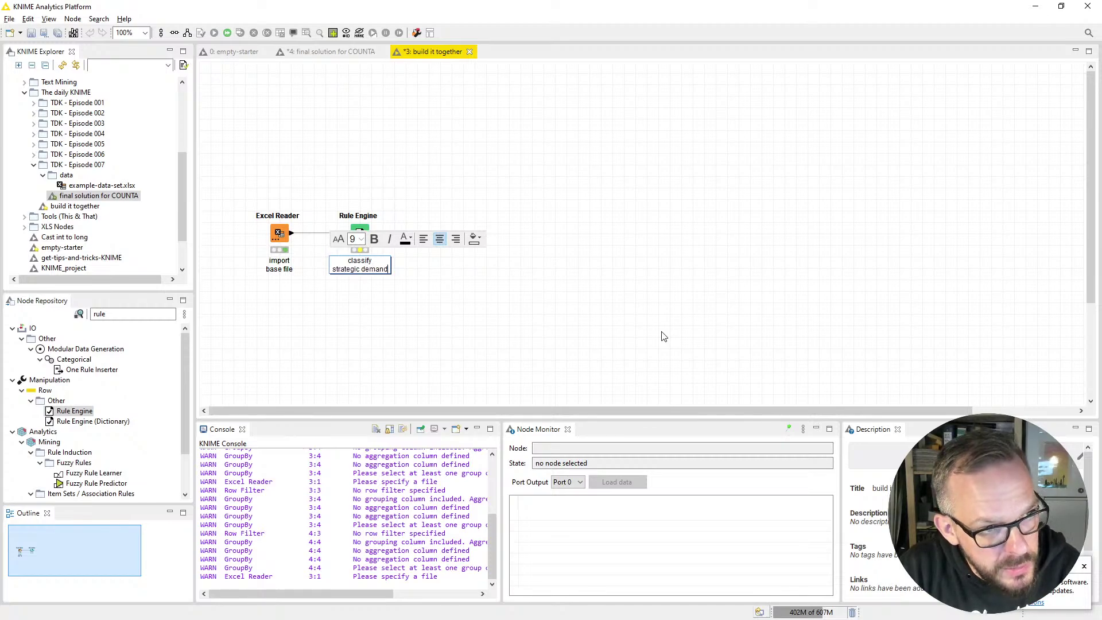
type("s")
Make the word 'strategic' bold in the Rule Engine label.
key("ctrl+Left")
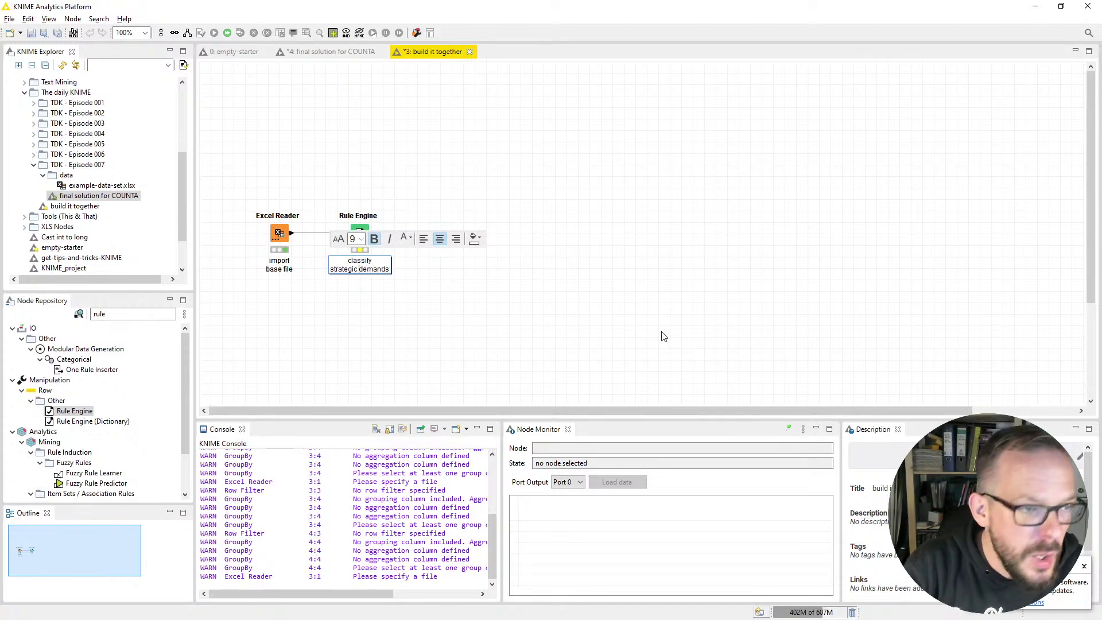
key("ctrl+shift+Left")
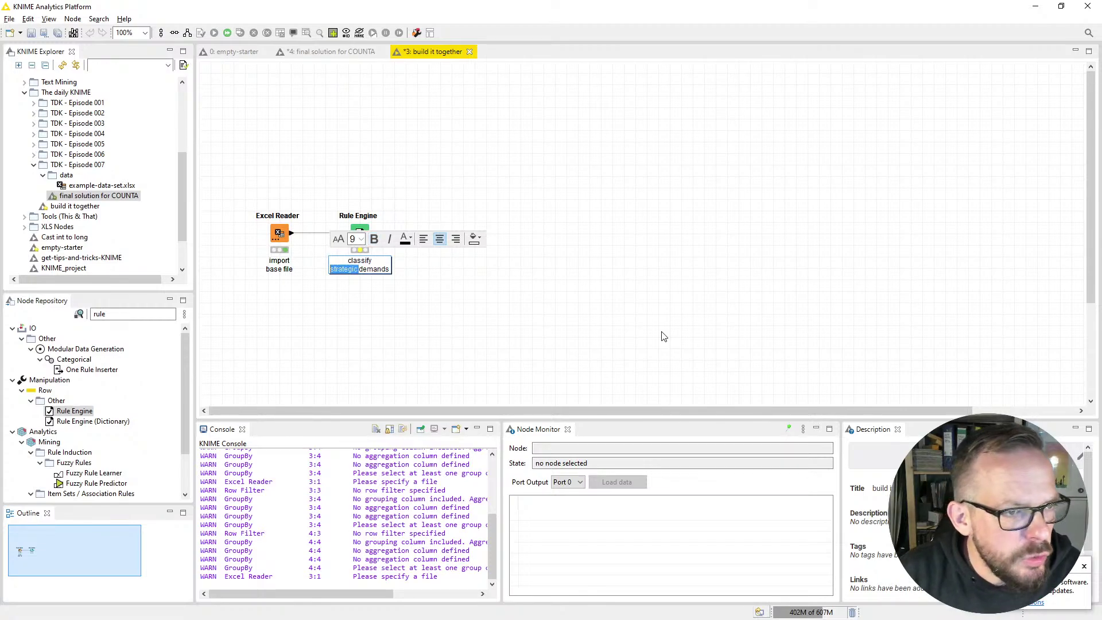
key("ctrl+b")
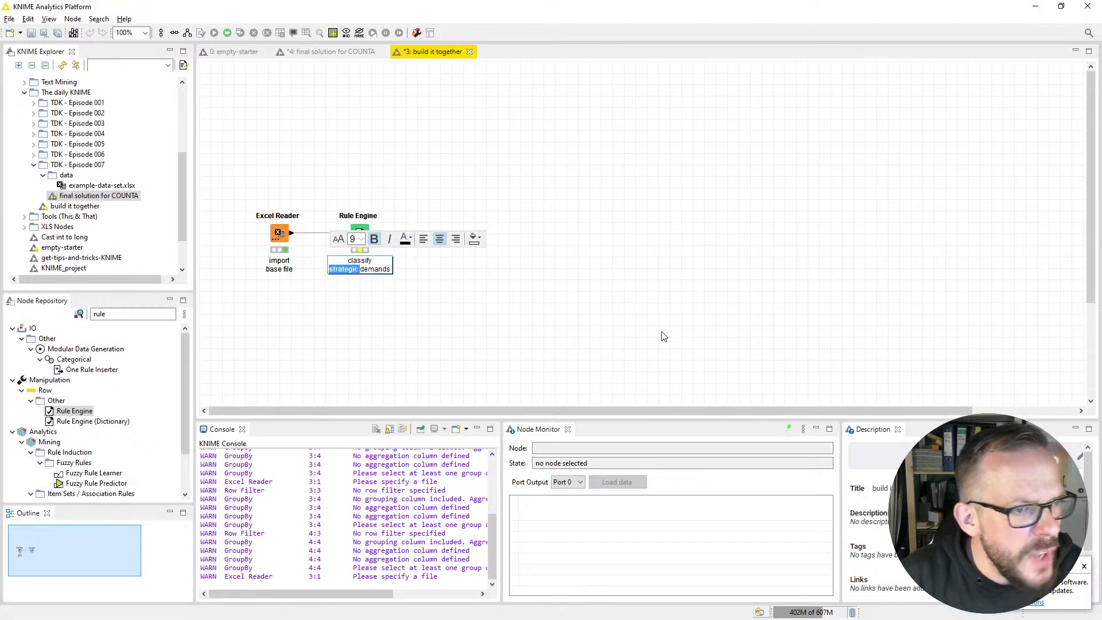
left_click(444, 271)
Open the Rule Engine configuration and delete all the example rules.
left_click(360, 233)
double_click(360, 233)
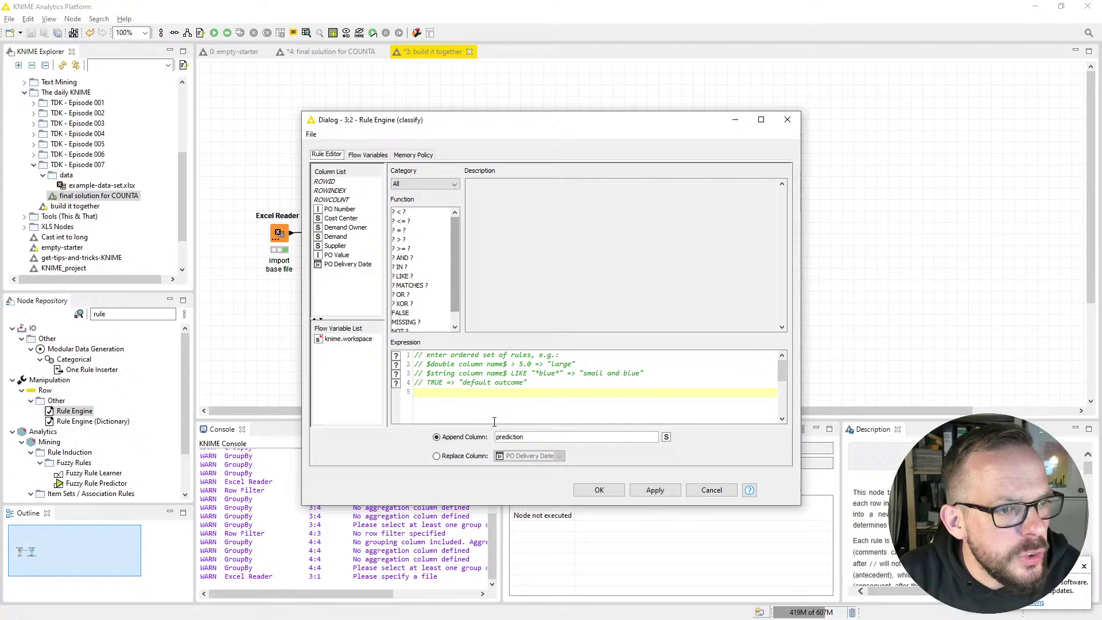
left_click(536, 405)
key("ctrl+a")
key("Delete")
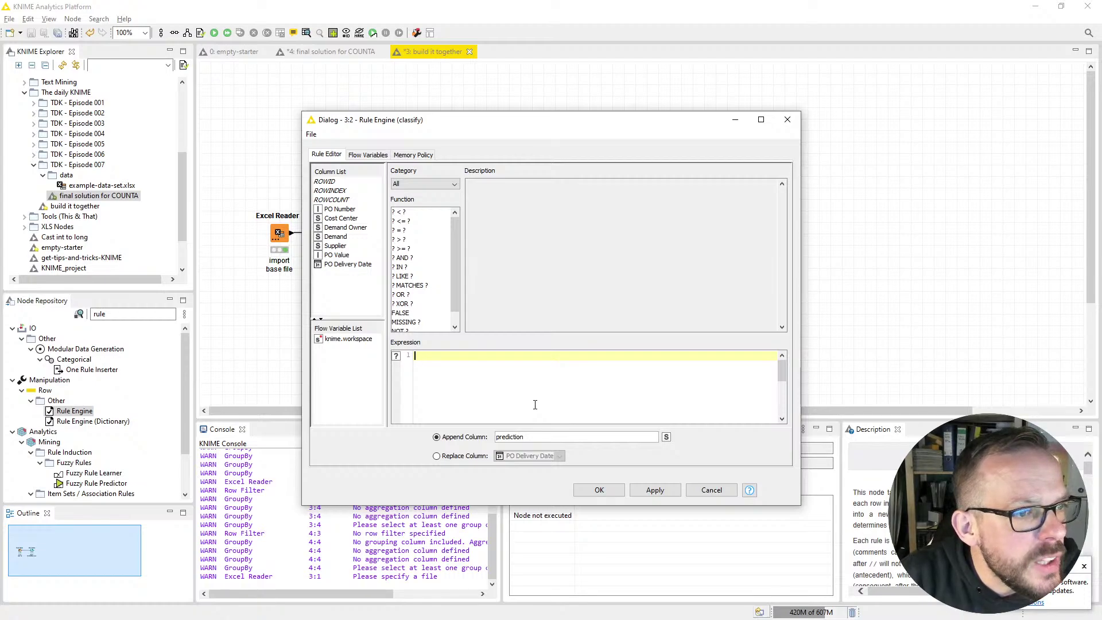
Enter the rule $PO Value$ >= 100000 => "strategic PO", appending column 'demand class'.
double_click(336, 255)
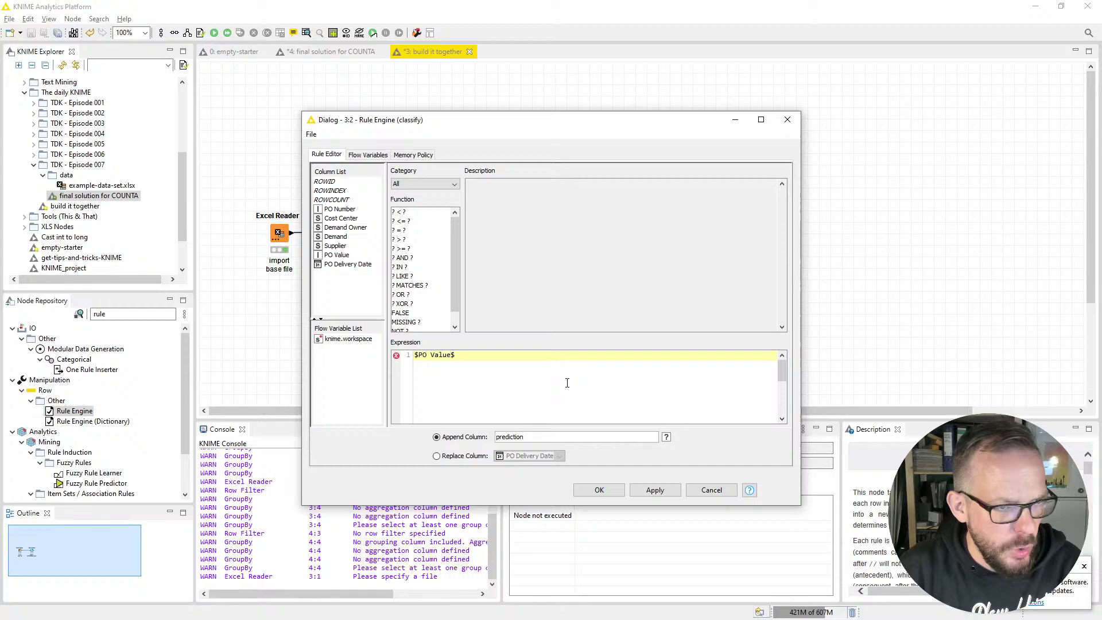
left_click(401, 249)
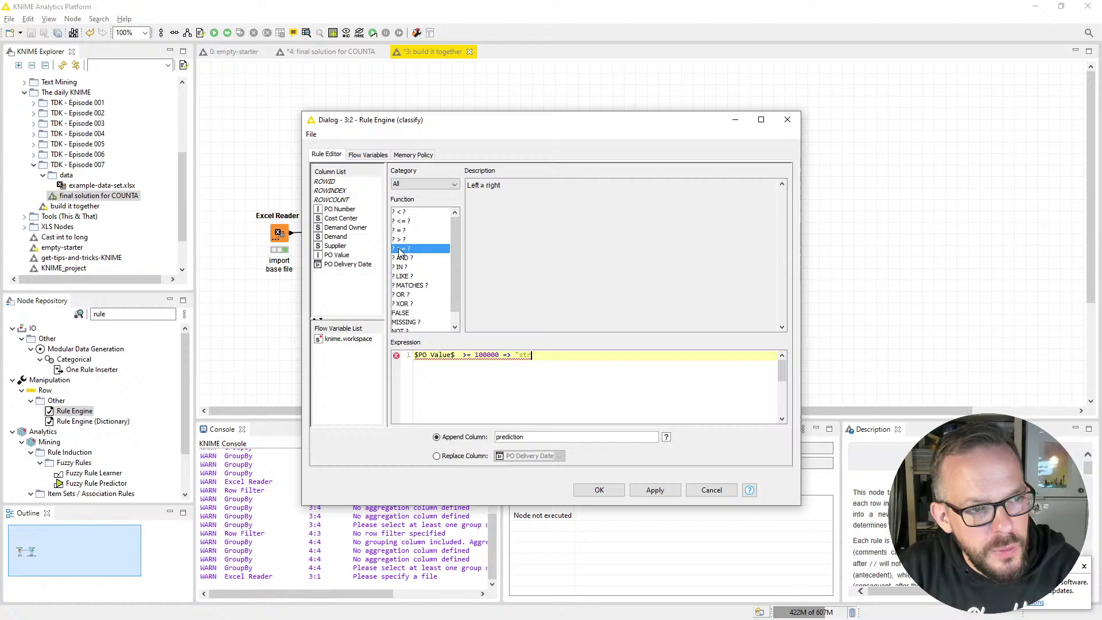
type("PO\"")
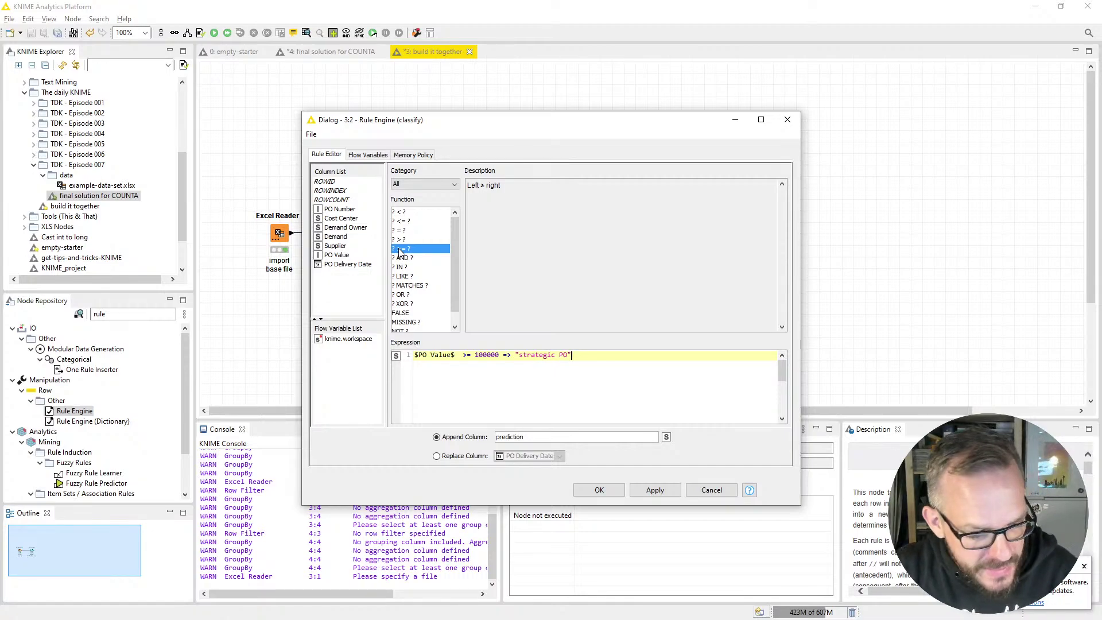
left_click_drag(586, 442, 473, 434)
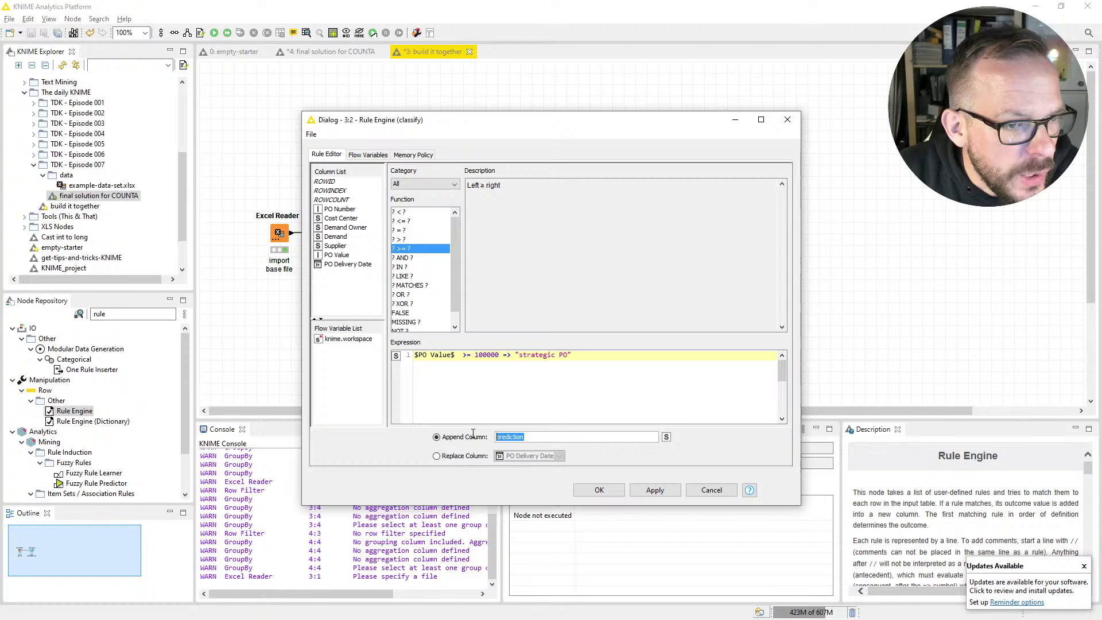
type("demand class")
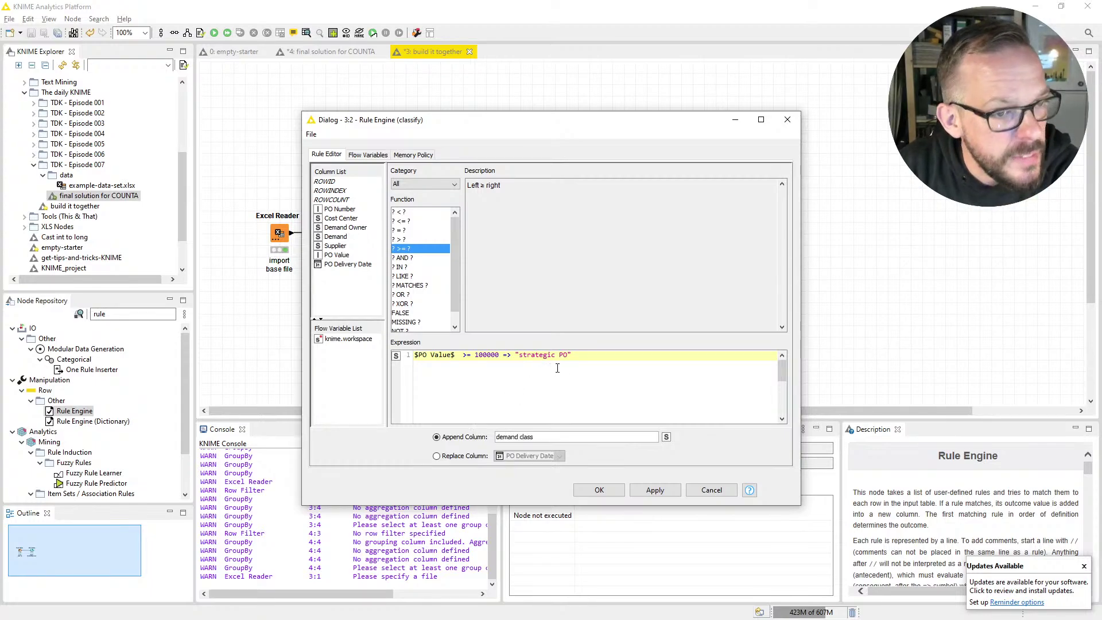
left_click(599, 490)
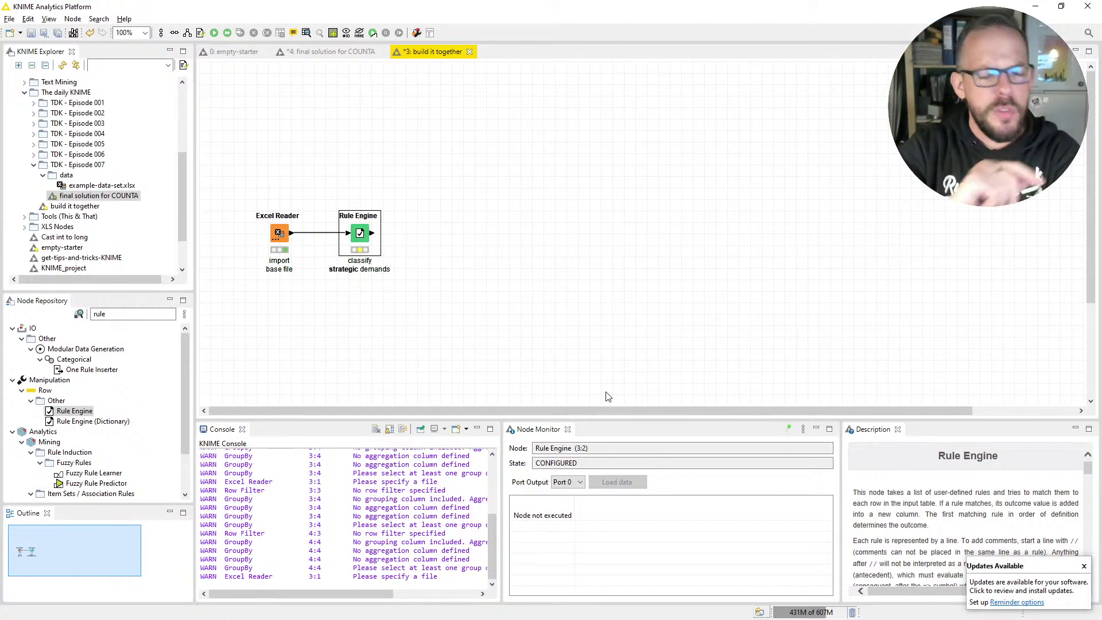
Execute the Rule Engine and open its Classified values output table.
right_click(363, 242)
left_click(392, 256)
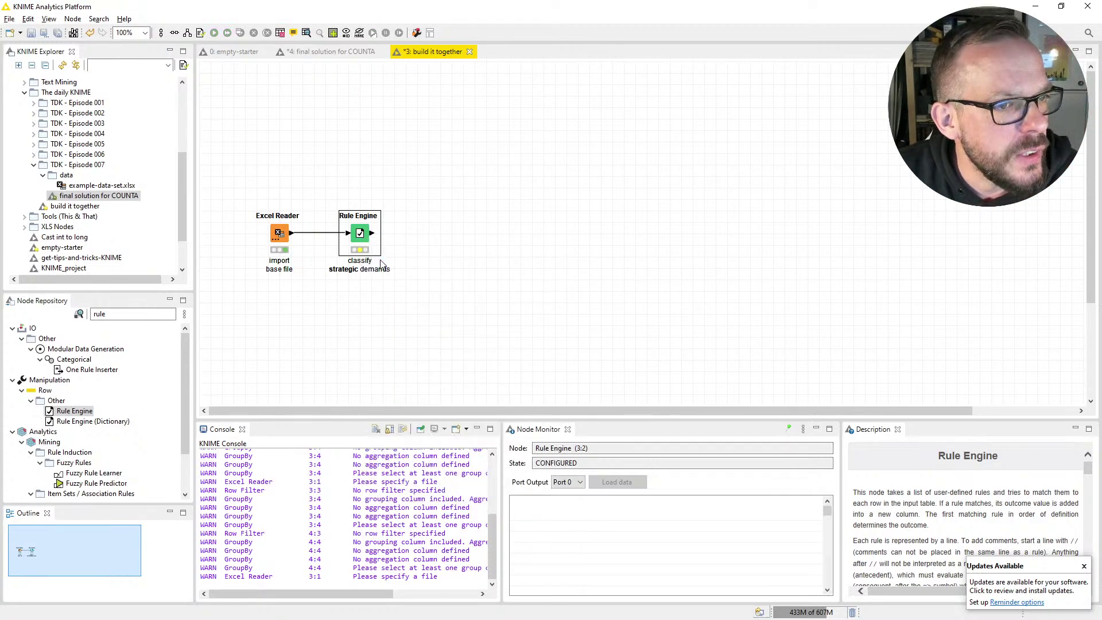
right_click(360, 232)
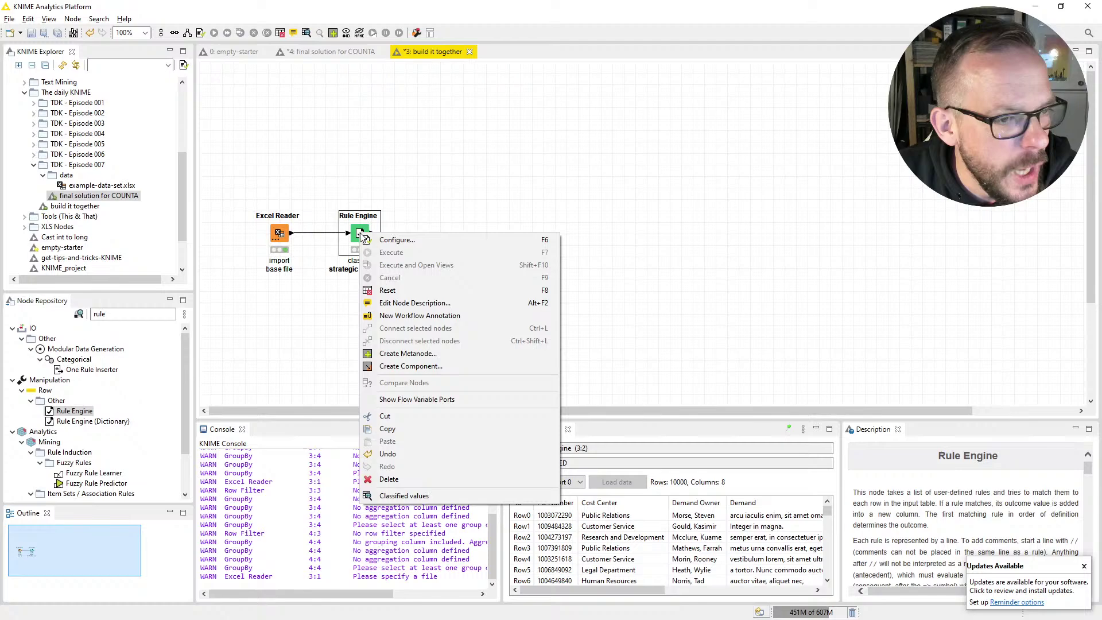
left_click(441, 488)
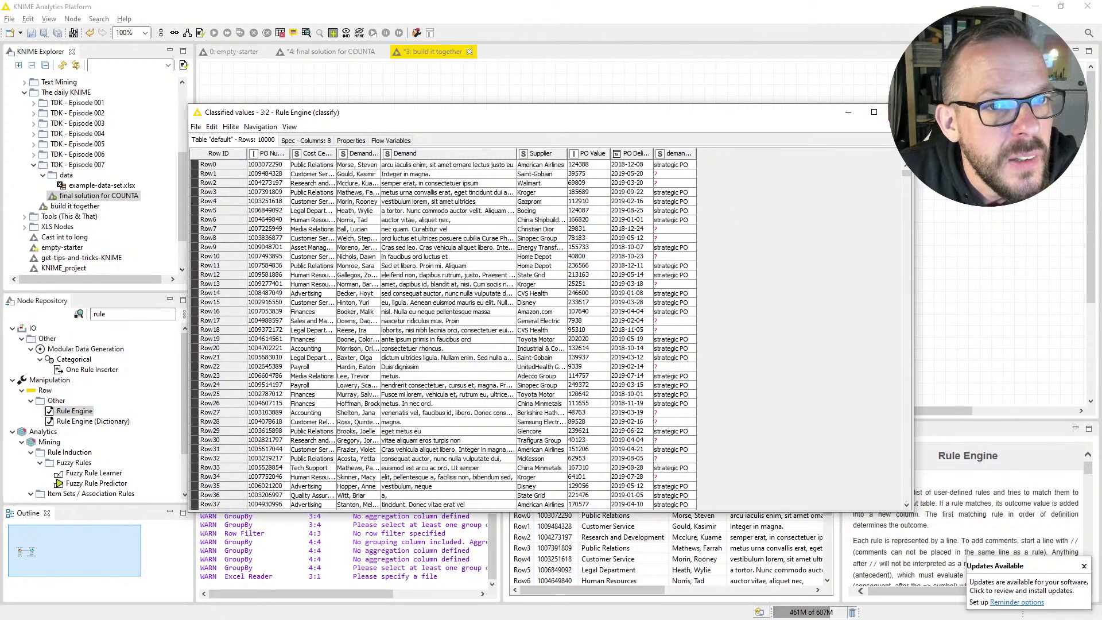
Close the table, search for 'row fil' and append a Row Filter after the Rule Engine.
left_click(900, 111)
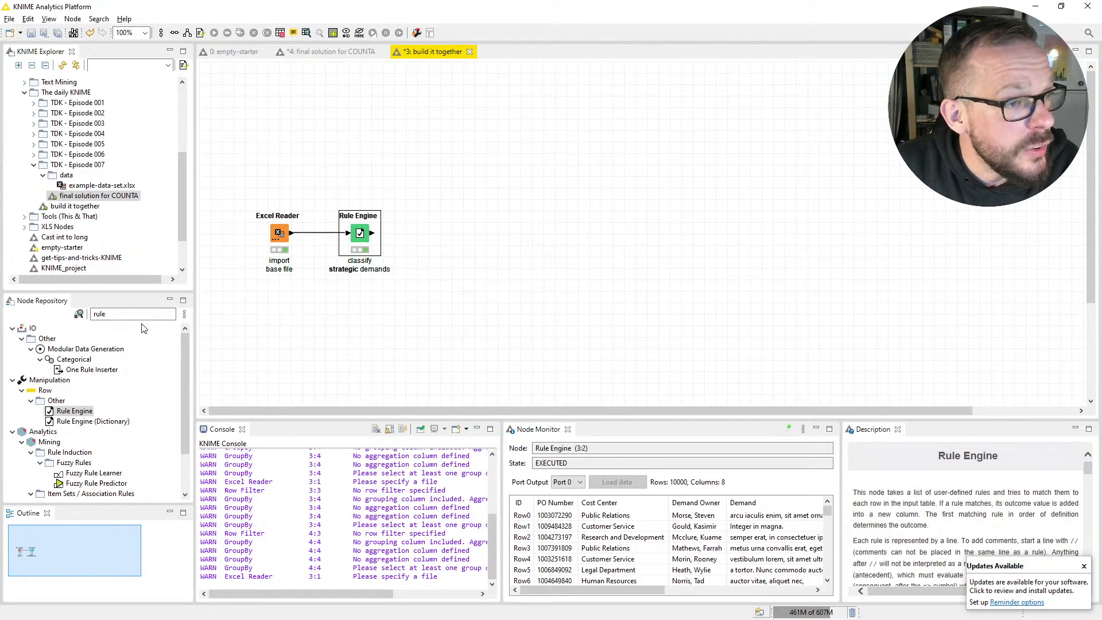
left_click(75, 303)
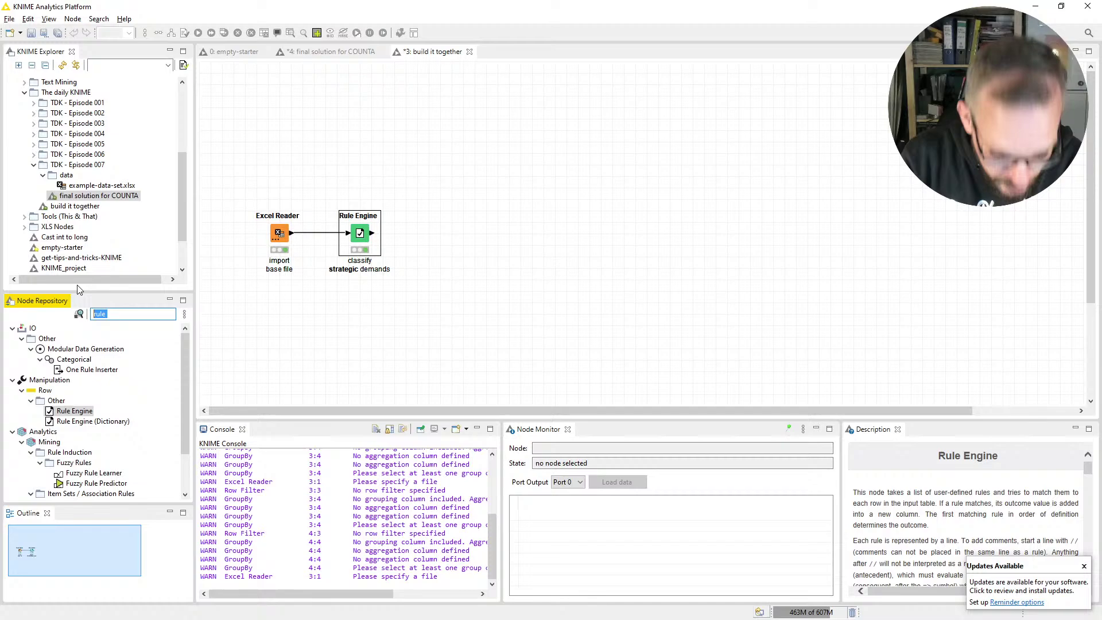
type("row fil")
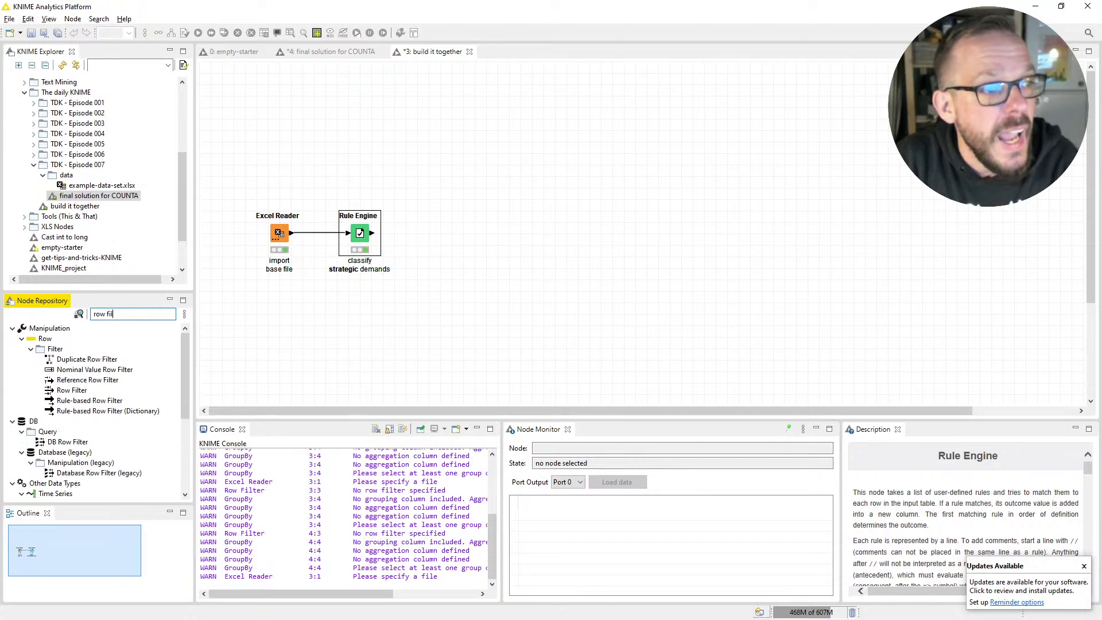
double_click(73, 391)
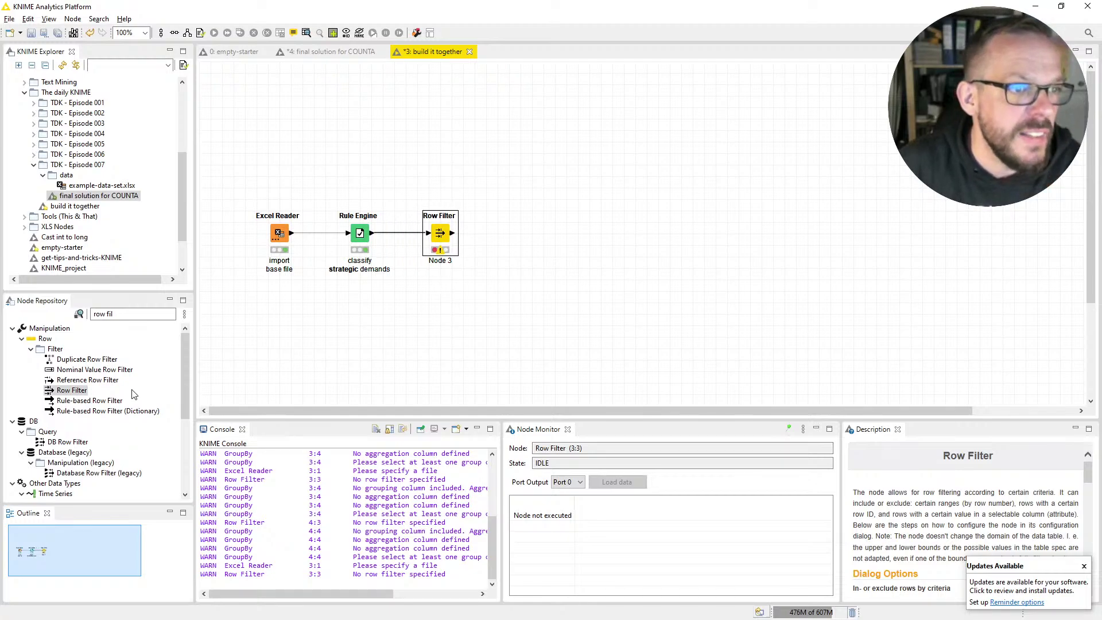
Label the Row Filter node 'exclude' / 'non-strategic' on two lines.
key("F2")
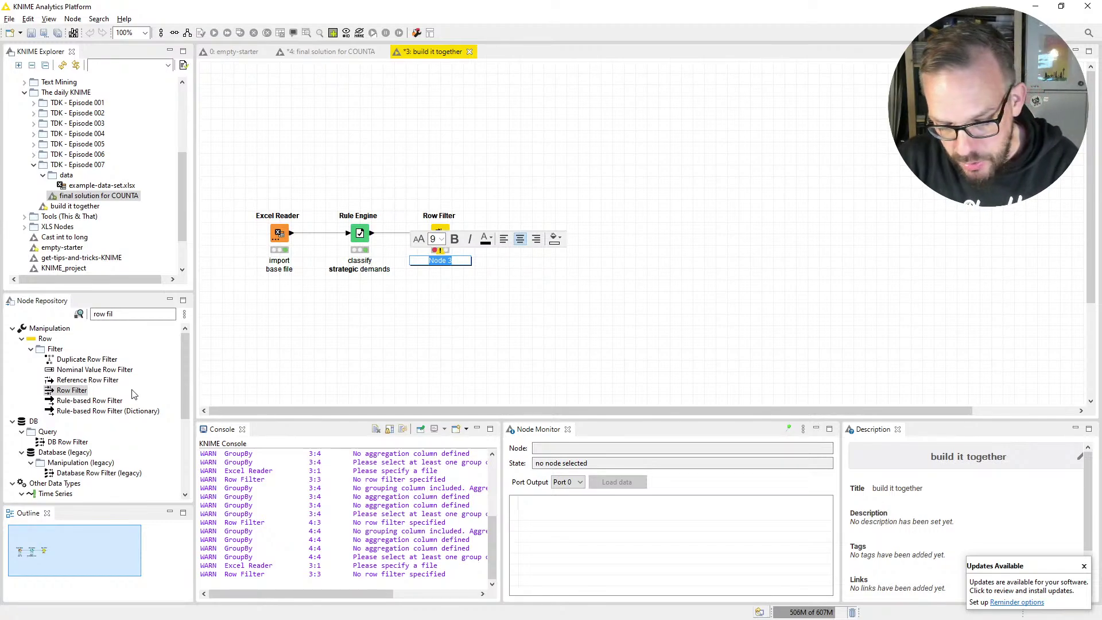
type("focus on")
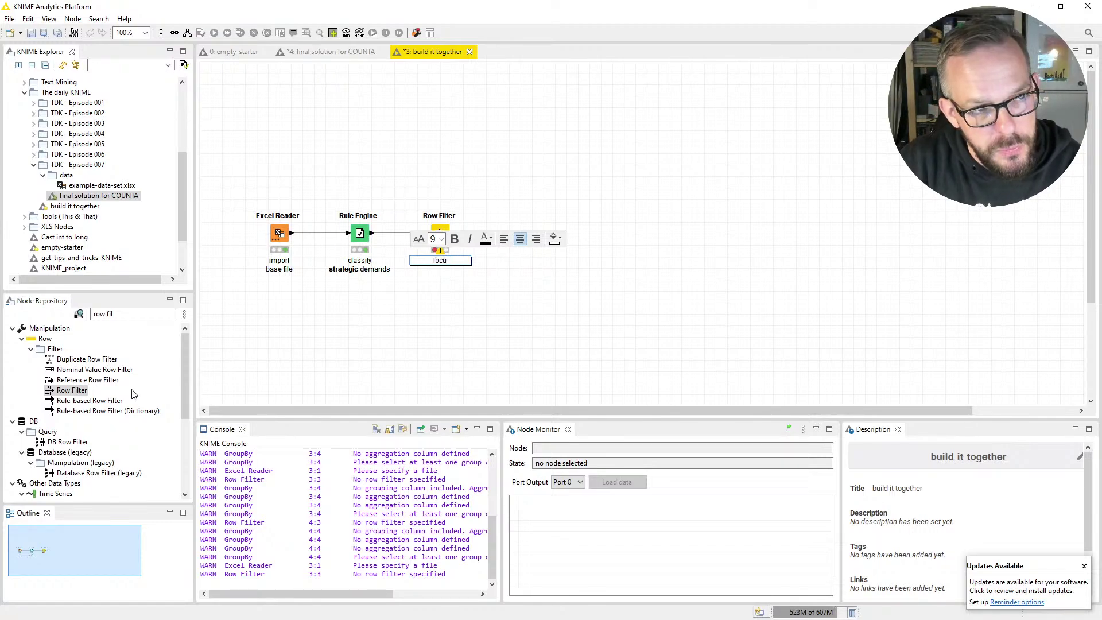
key("Return")
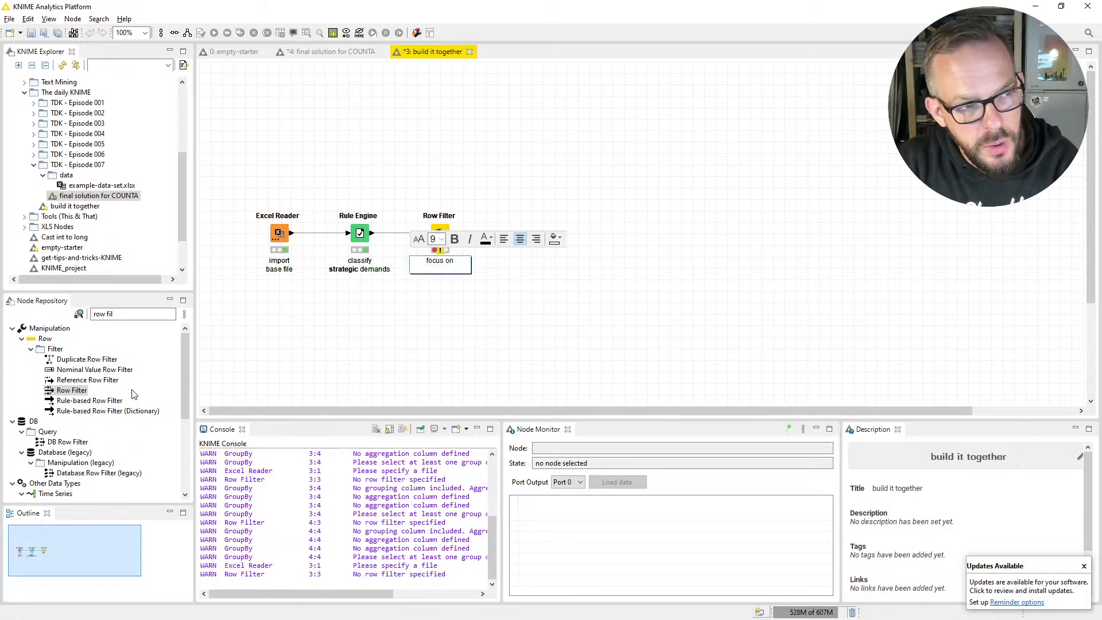
key("ctrl+a")
type("e")
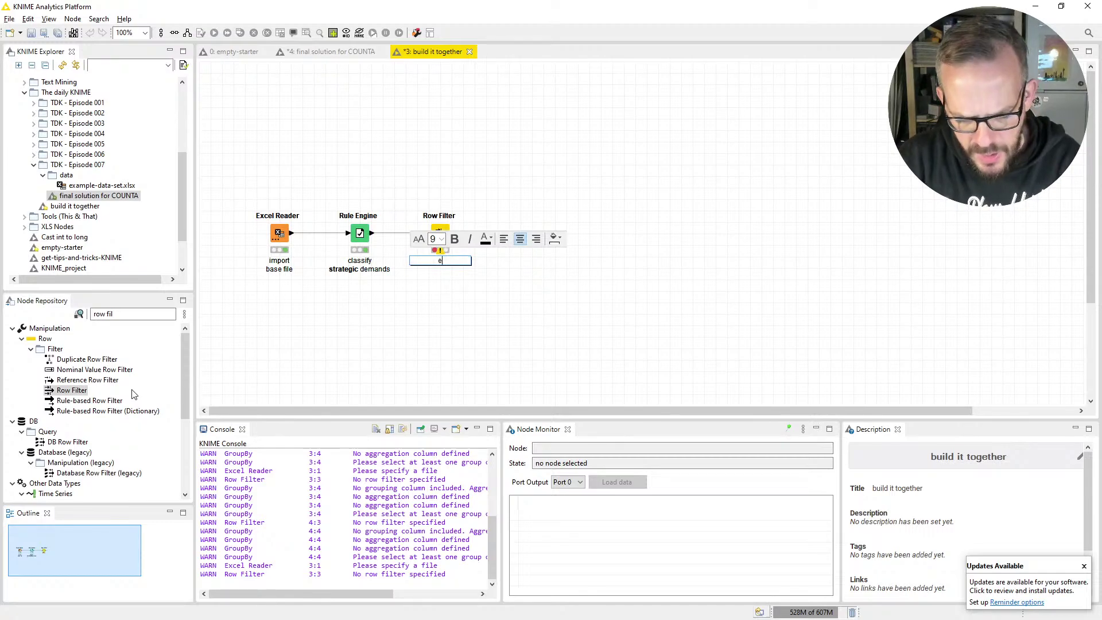
type("xclude")
key("Return")
type("non")
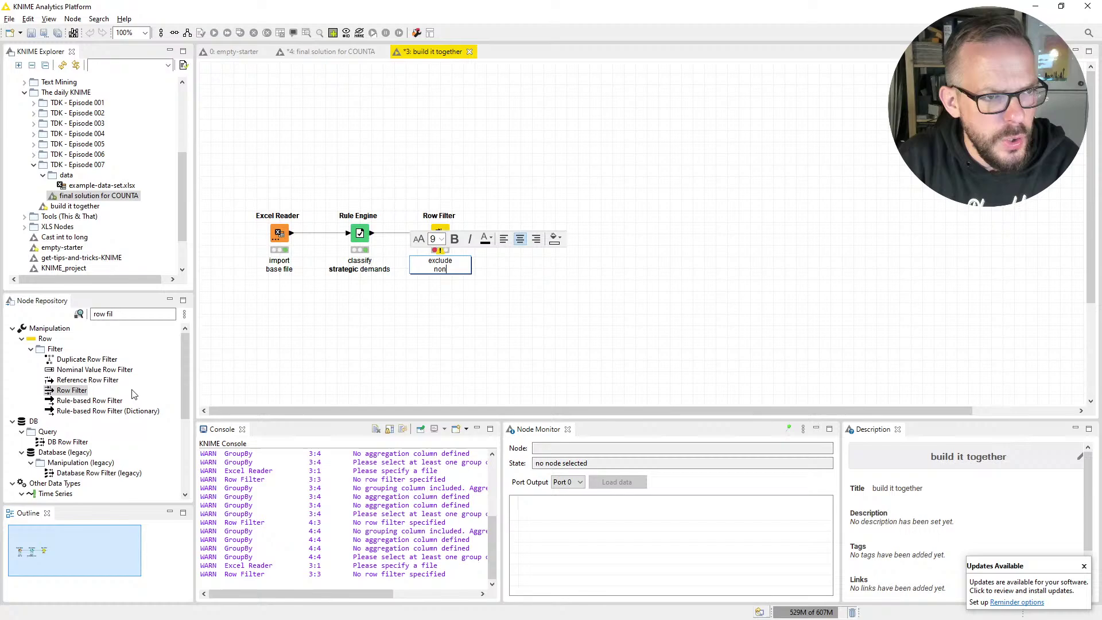
type("-strategic")
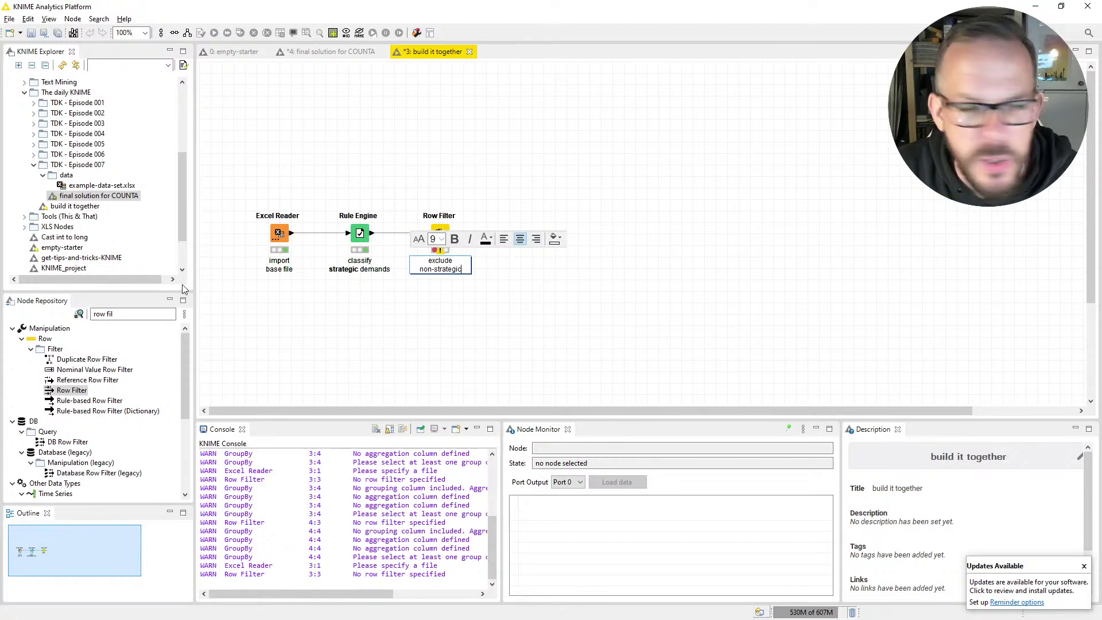
left_click(404, 177)
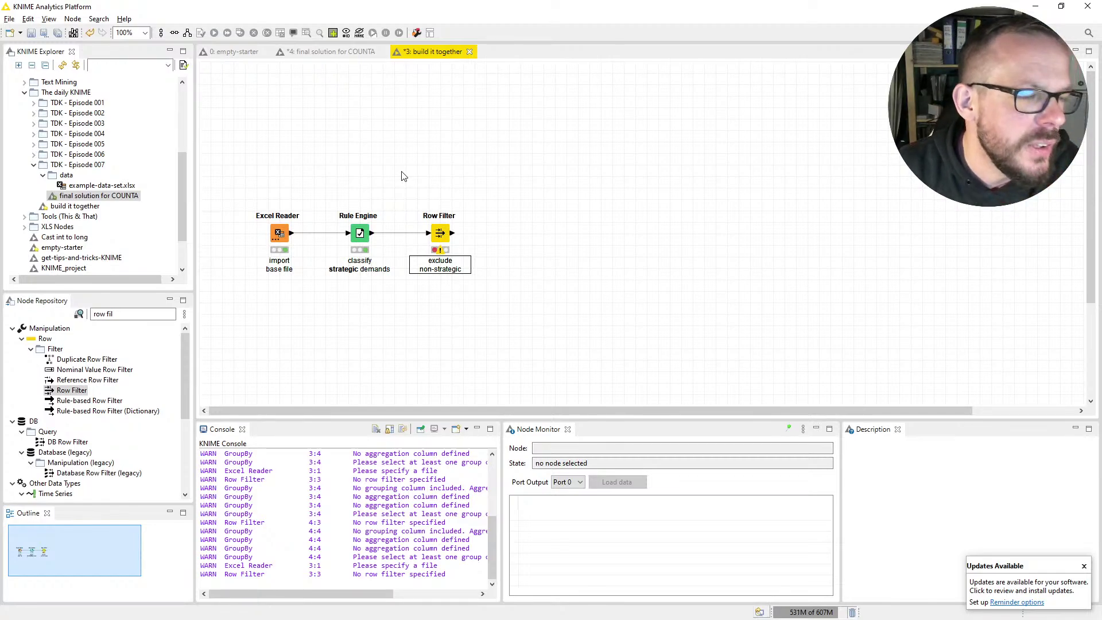
Configure the Row Filter to exclude rows whose demand class value is missing.
double_click(439, 232)
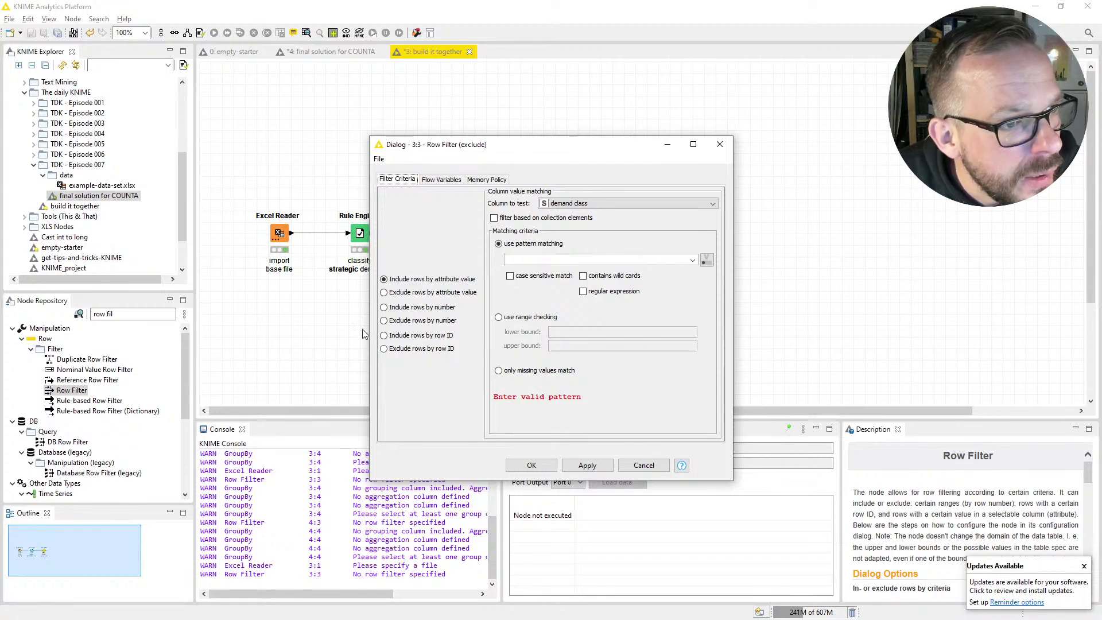
left_click(396, 294)
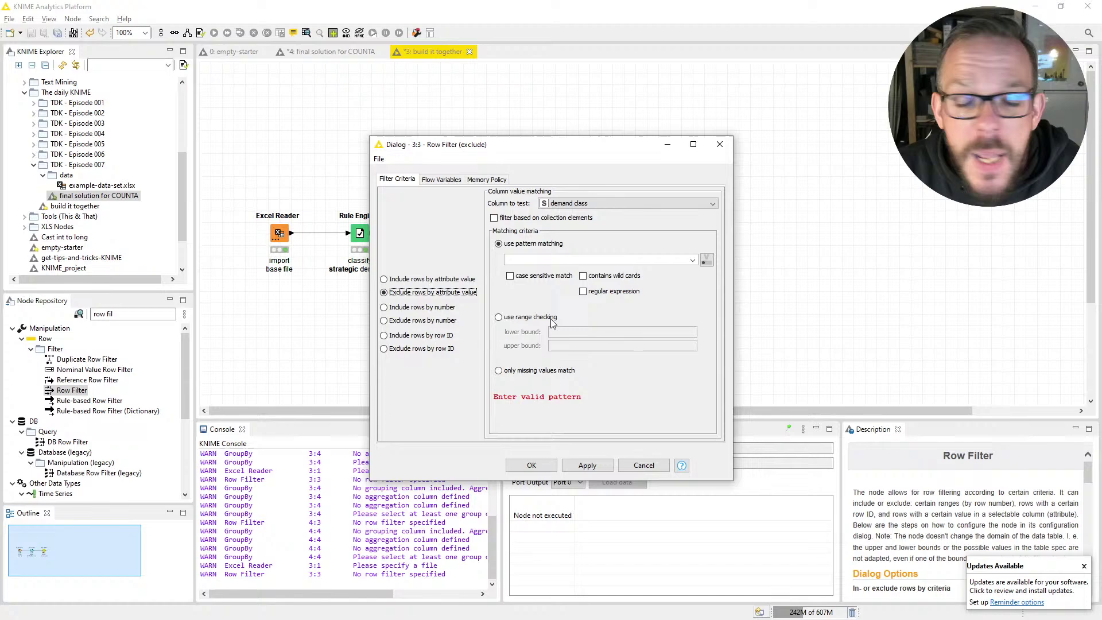
left_click(499, 371)
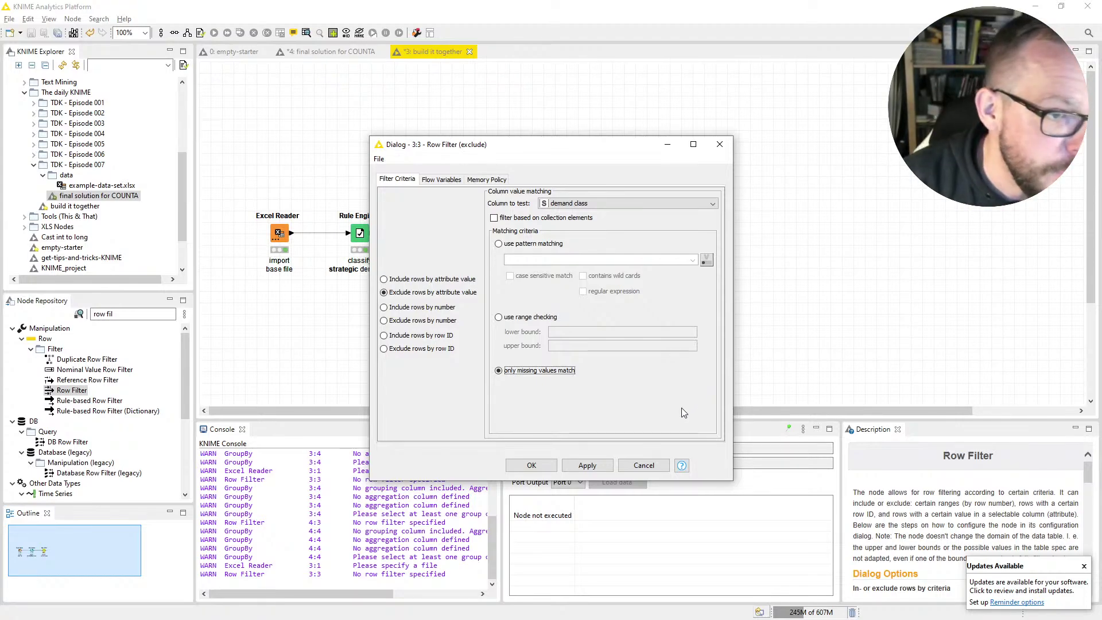
left_click(530, 464)
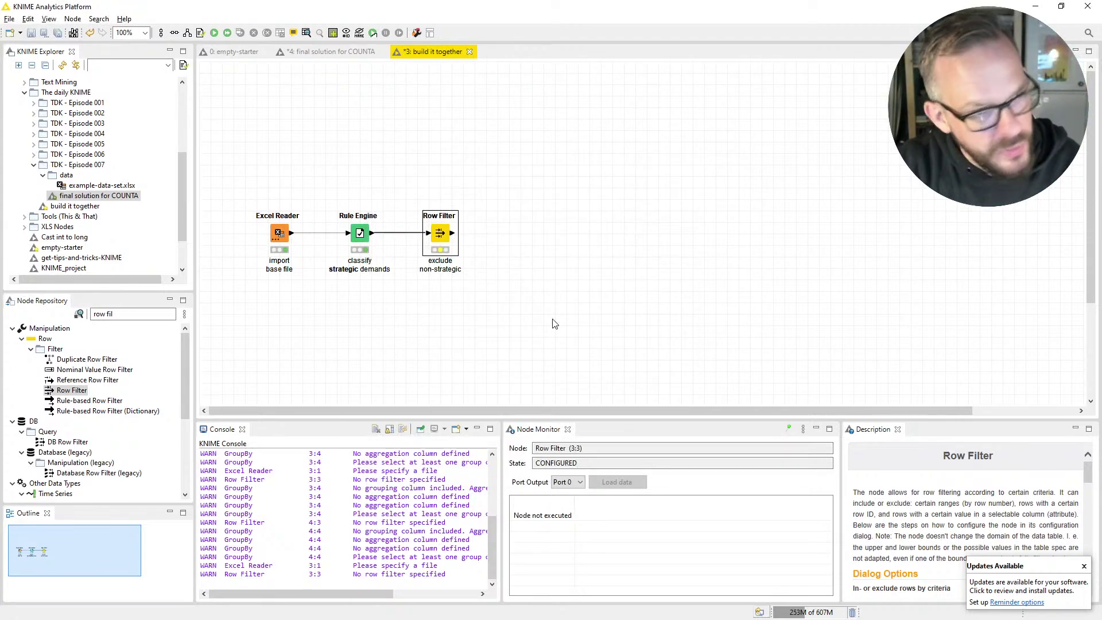
Execute the Row Filter and review its filtered table of 6036 rows and 8 columns, then close it.
key("F7")
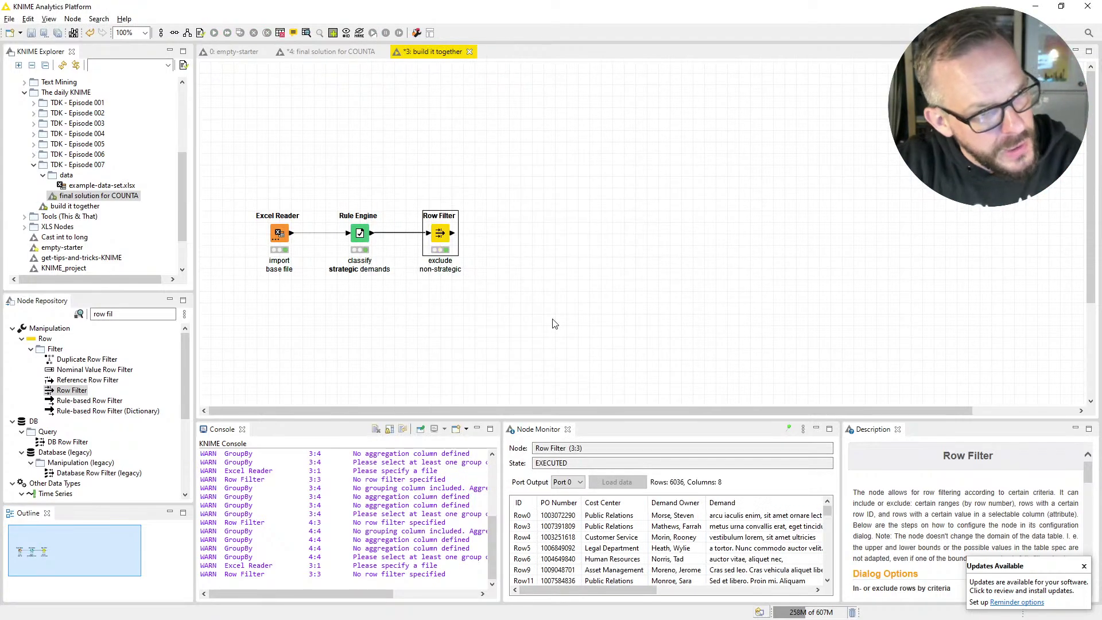
right_click(439, 233)
left_click(467, 496)
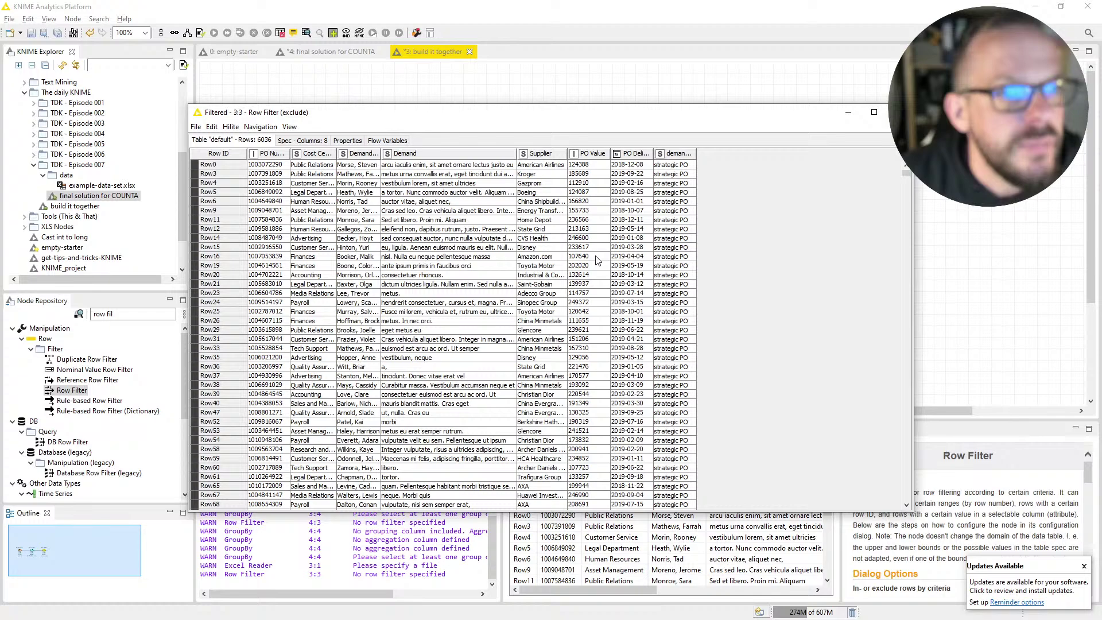
left_click(900, 112)
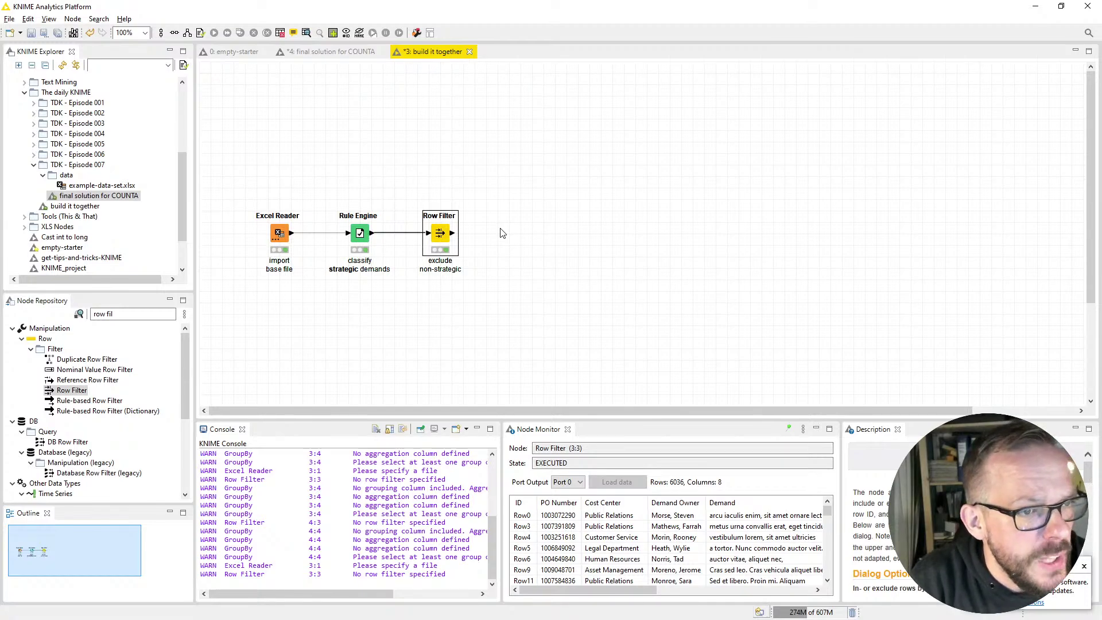
Search 'groupby', place a GroupBy node, and wire the Row Filter output into it.
triple_click(101, 313)
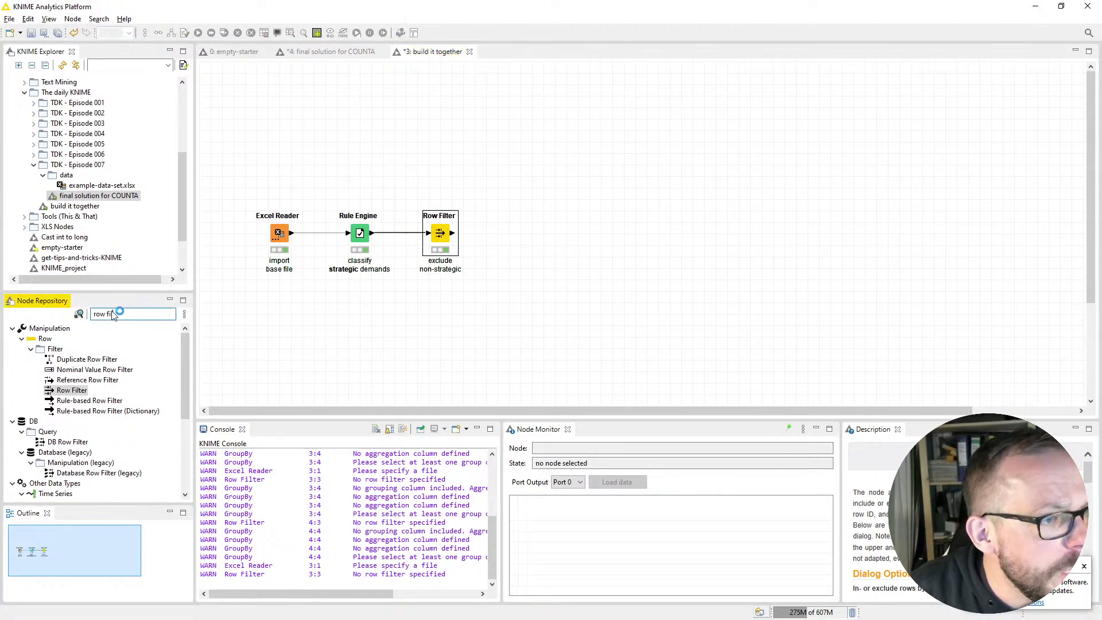
type("group by")
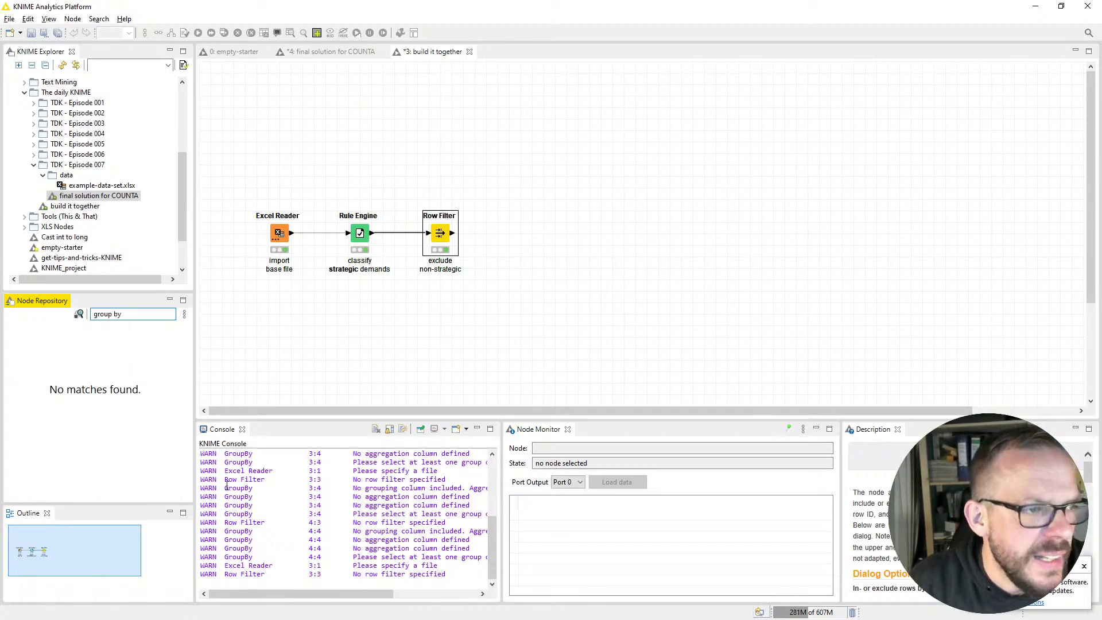
key("Left")
key("Left")
key("BackSpace")
key("ctrl+a")
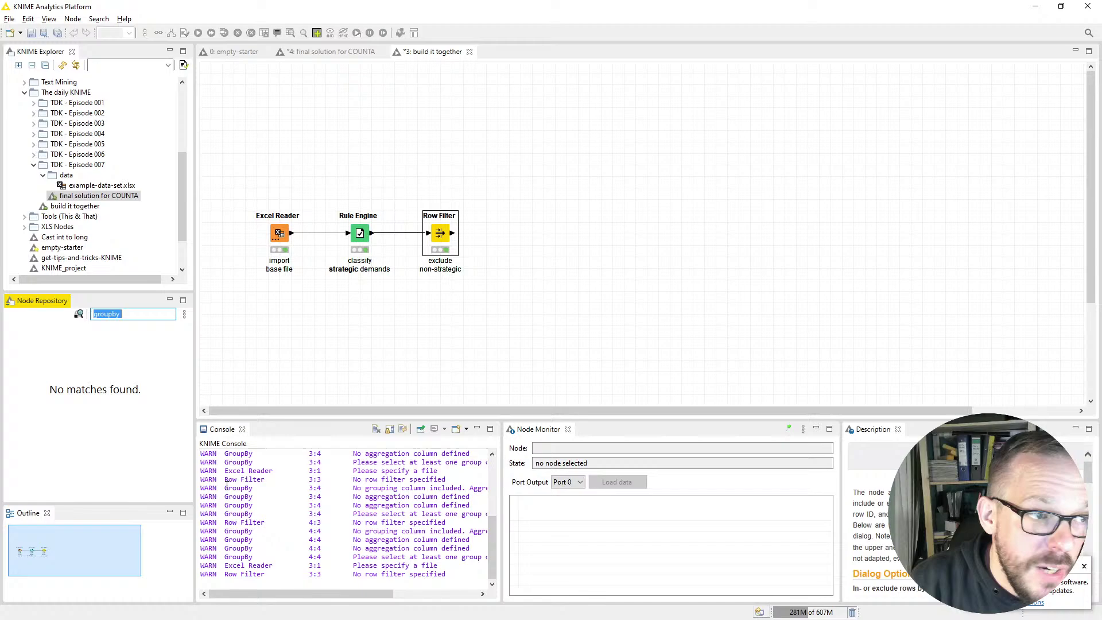
key("End")
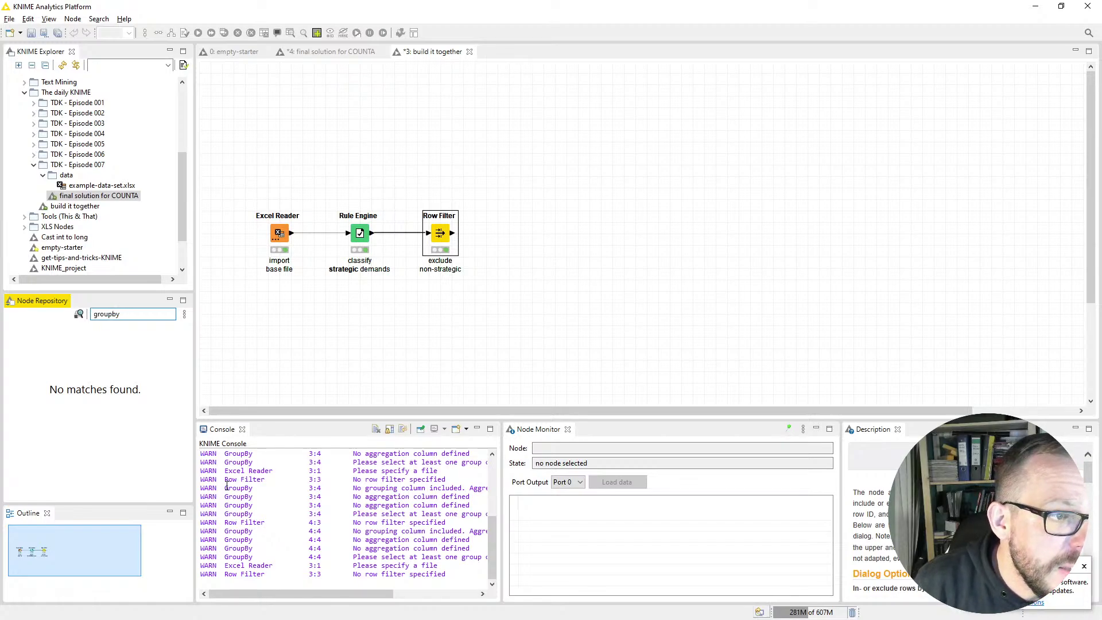
key("Return")
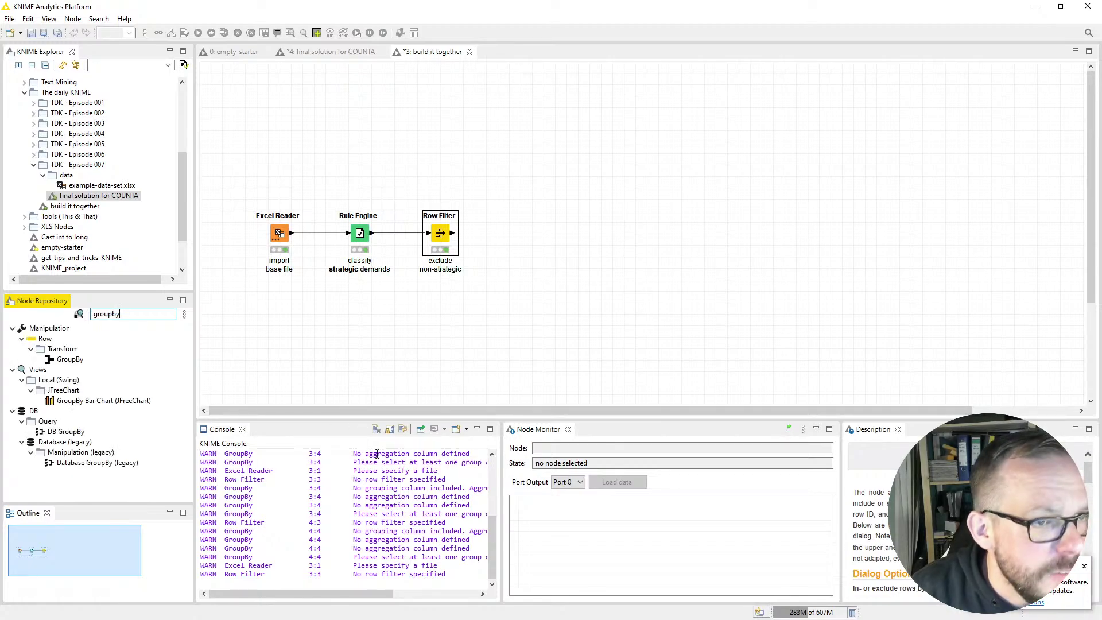
left_click_drag(68, 361, 533, 241)
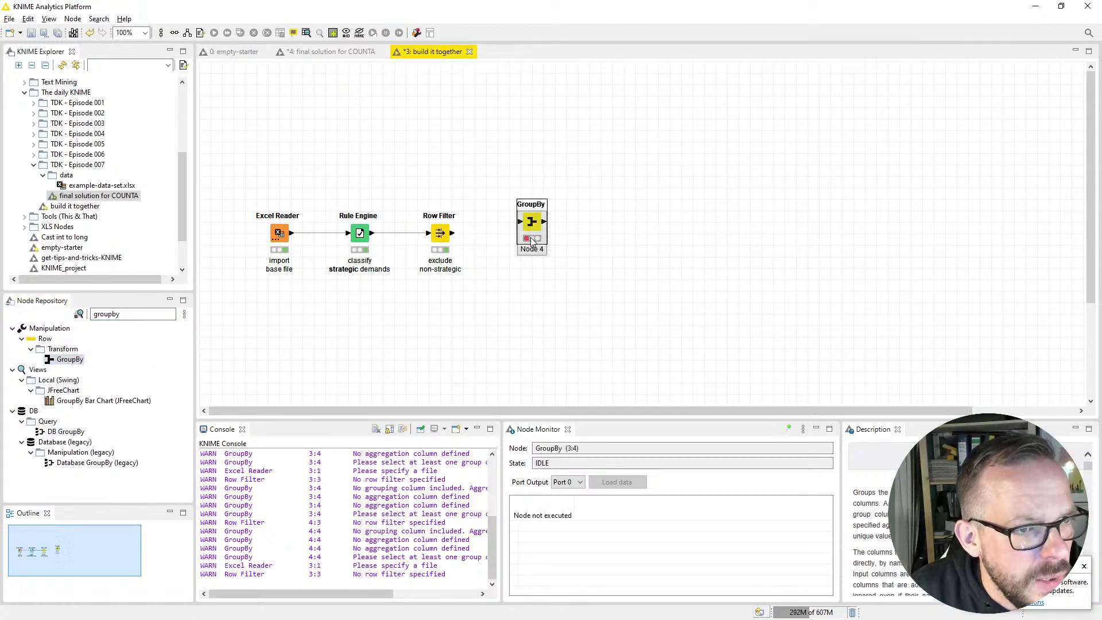
left_click_drag(452, 235, 532, 247)
In GroupBy, group by Cost Center and aggregate PO Value with Count.
double_click(533, 247)
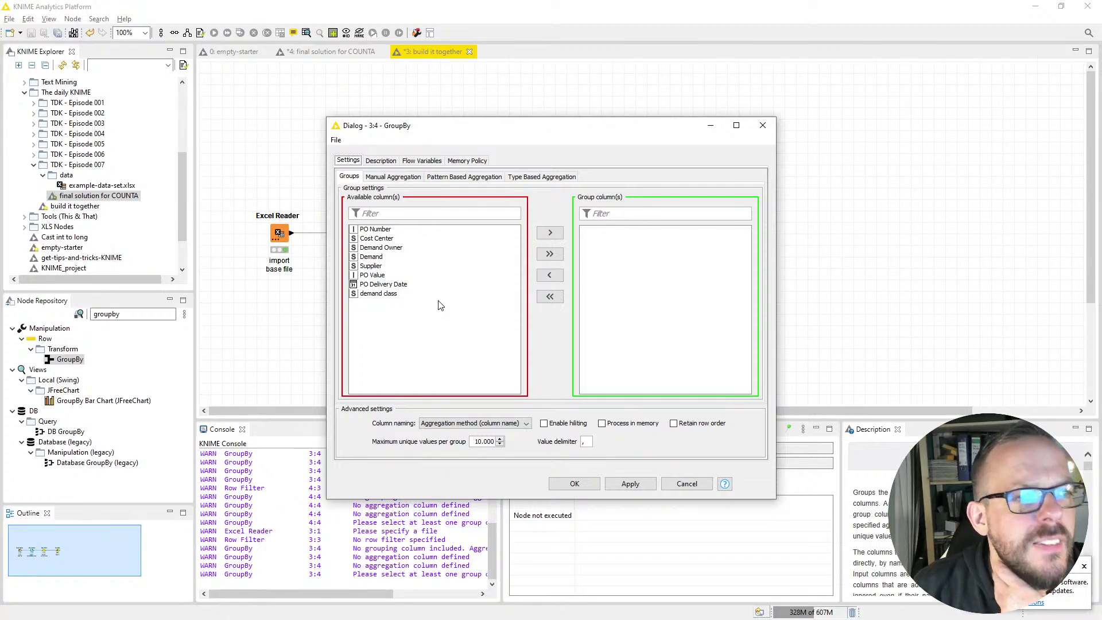
double_click(383, 238)
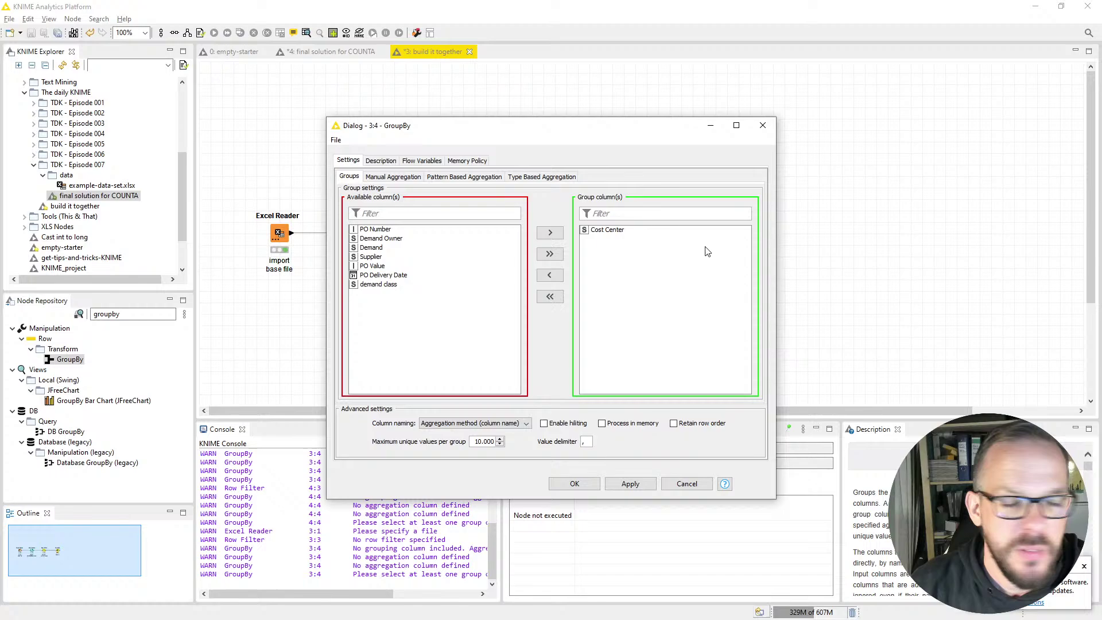
left_click(405, 178)
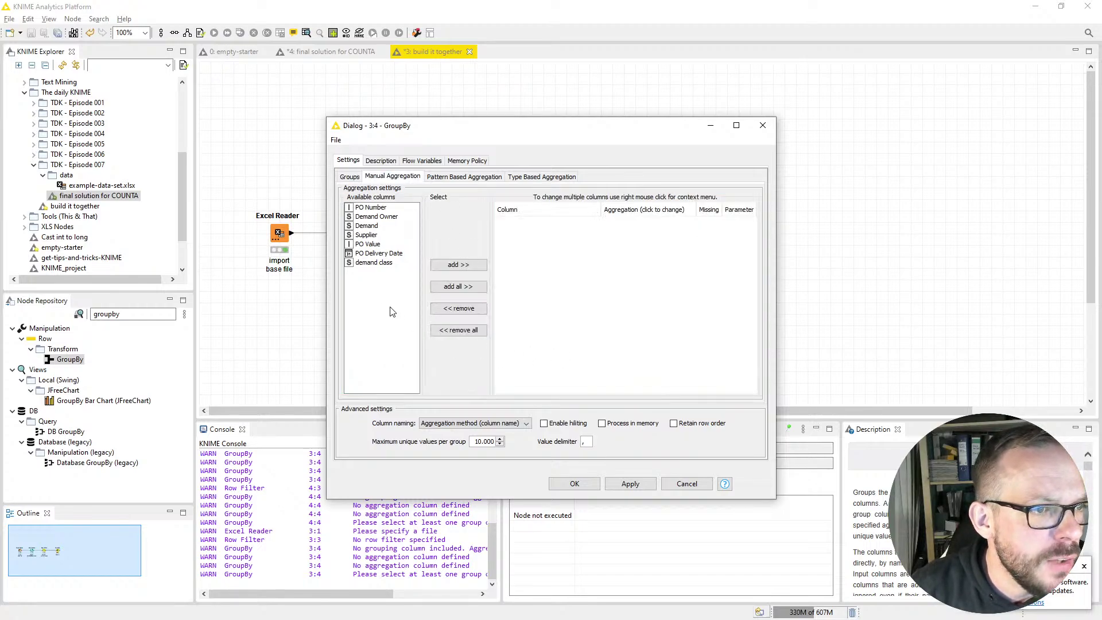
double_click(369, 246)
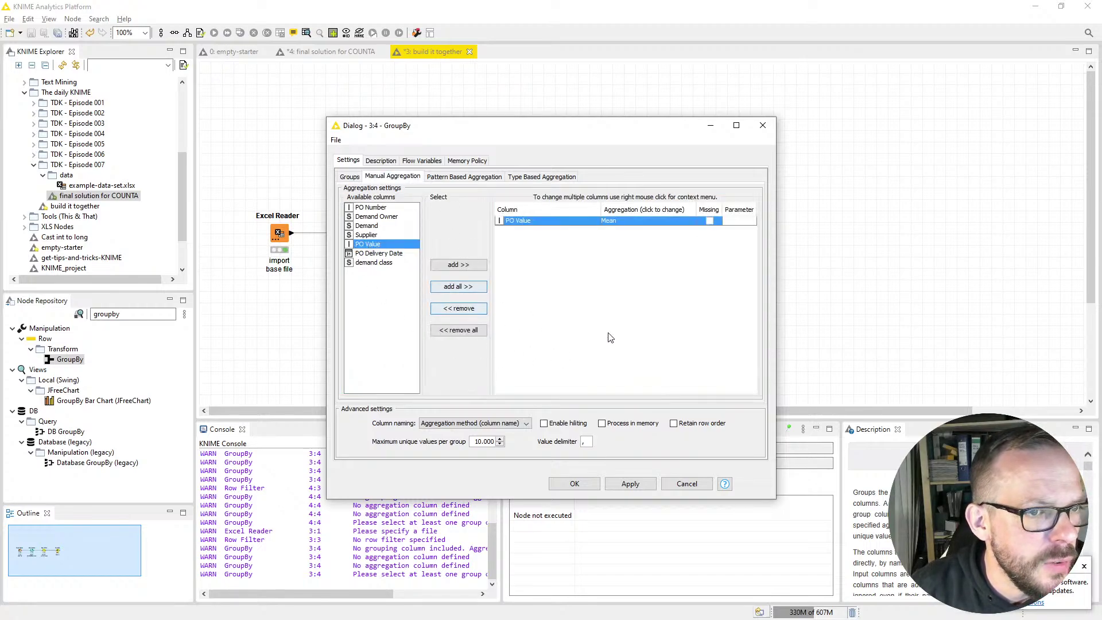
left_click(674, 222)
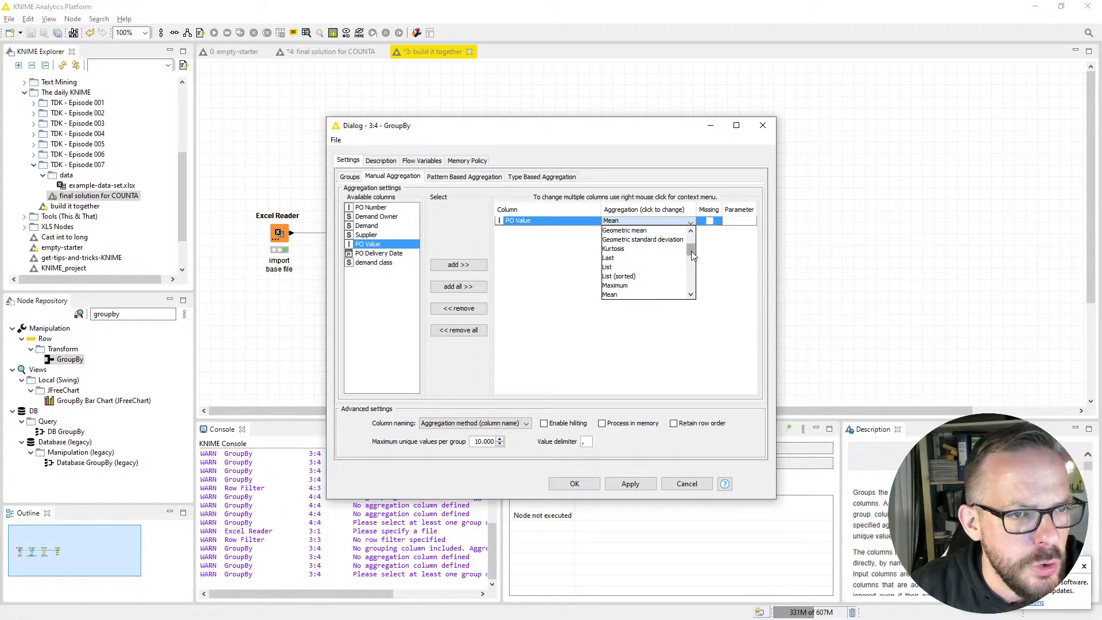
scroll(690, 246, "up", 5)
left_click(664, 253)
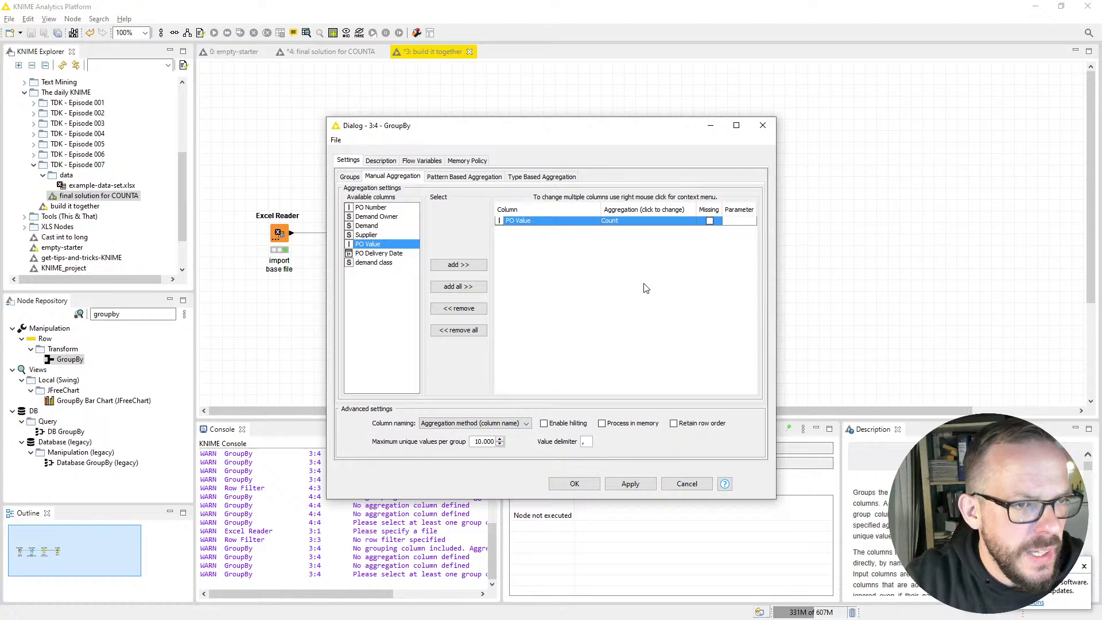
Add PO Value a second time with the Sum aggregation.
double_click(378, 246)
left_click(646, 230)
scroll(661, 261, "down", 3)
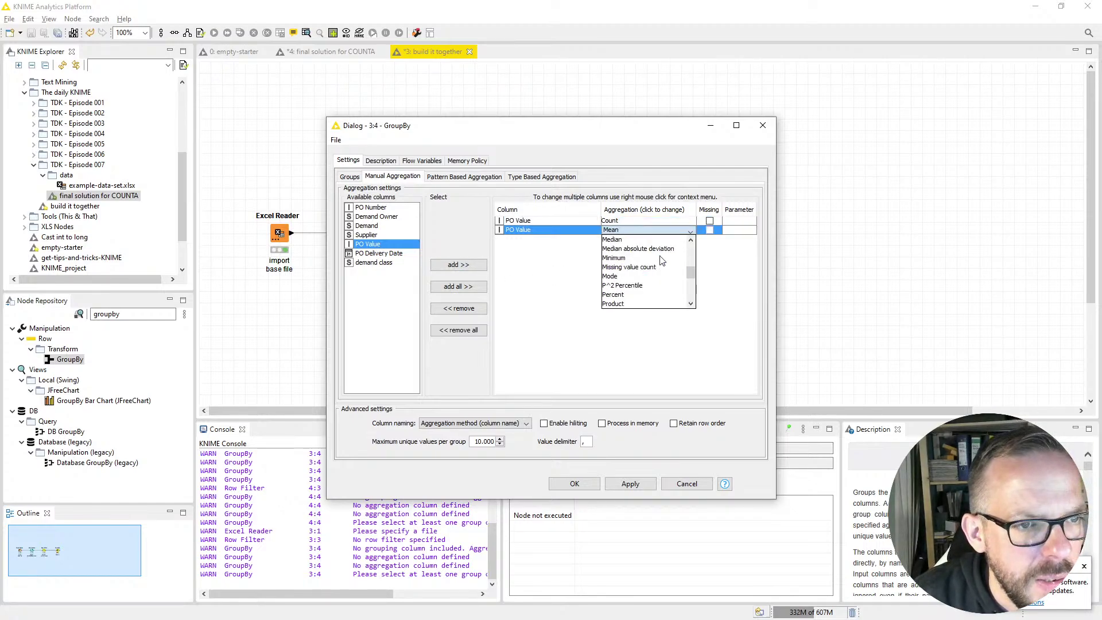
left_click(646, 286)
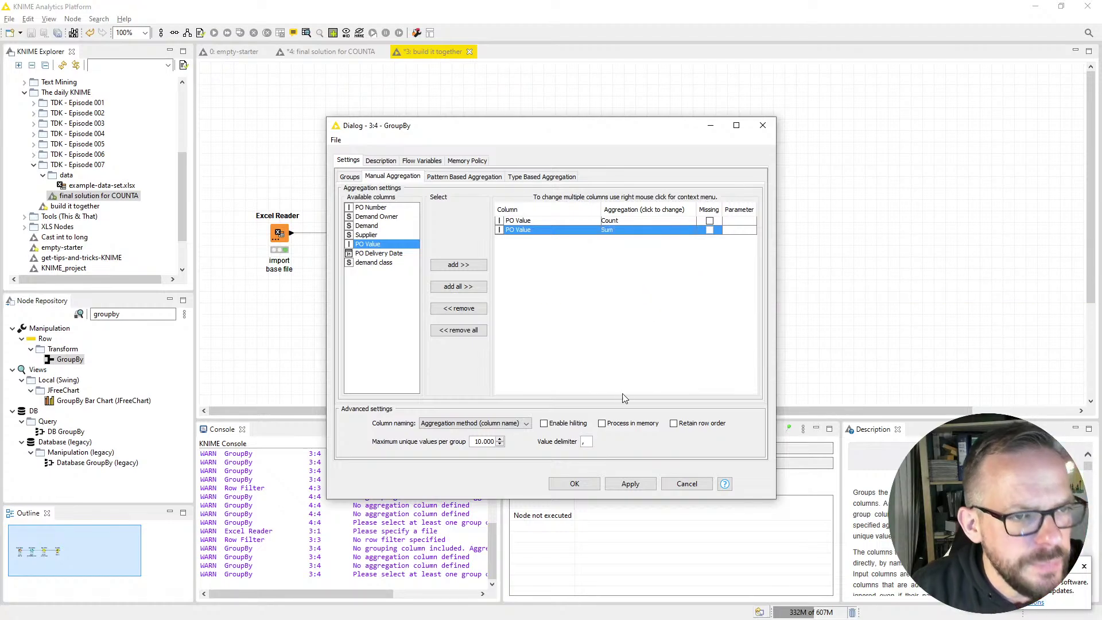
Set column naming to 'Column name (aggregation method)' and confirm the GroupBy settings.
left_click(526, 424)
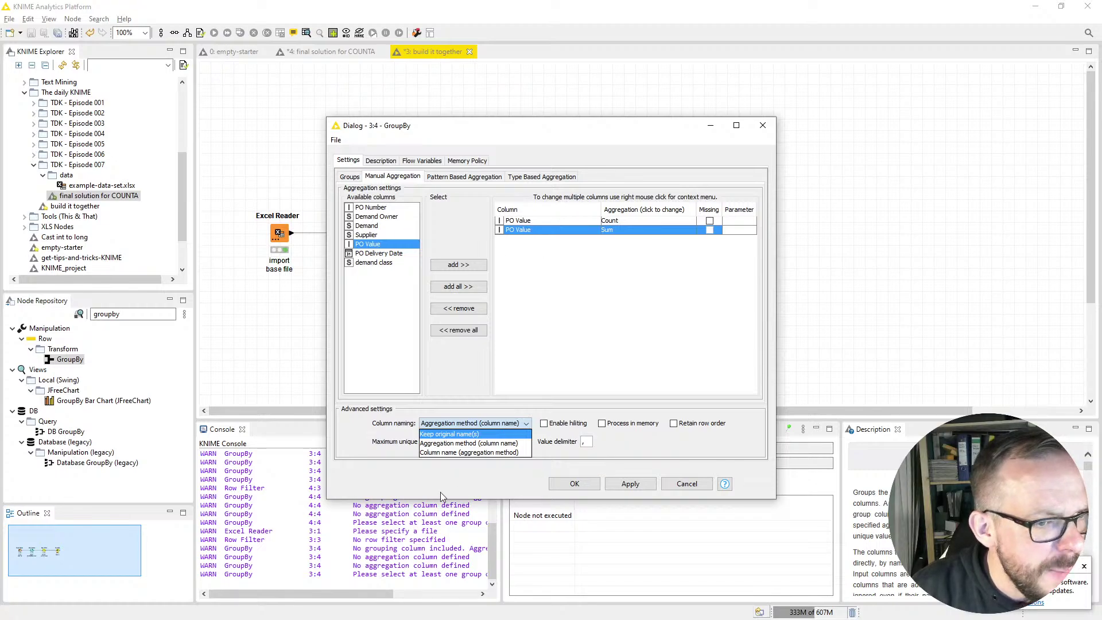
left_click(465, 435)
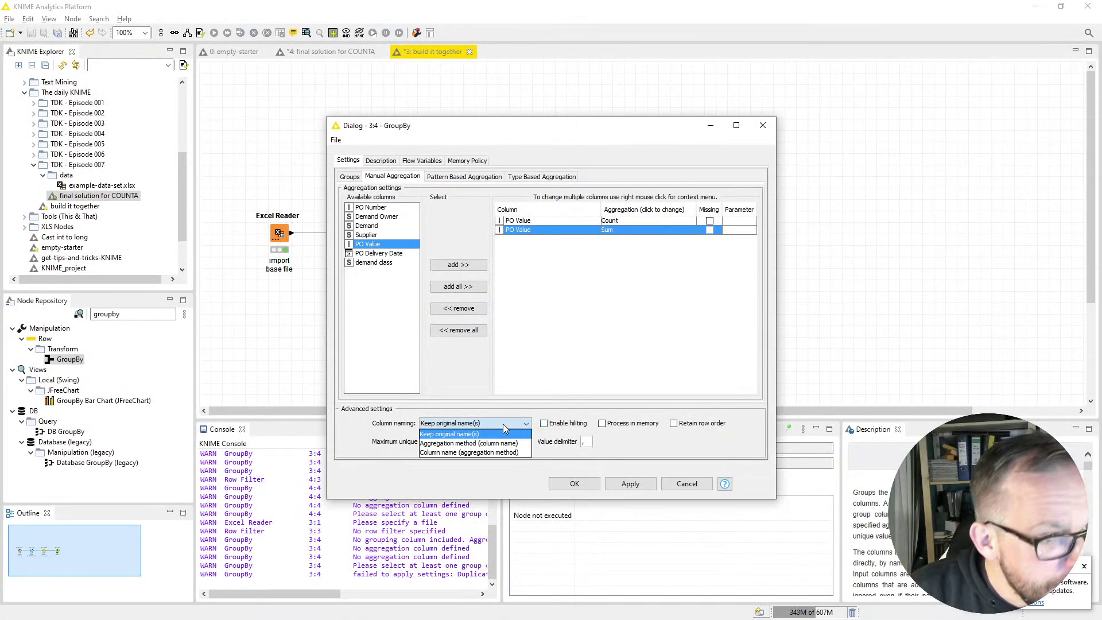
left_click(468, 450)
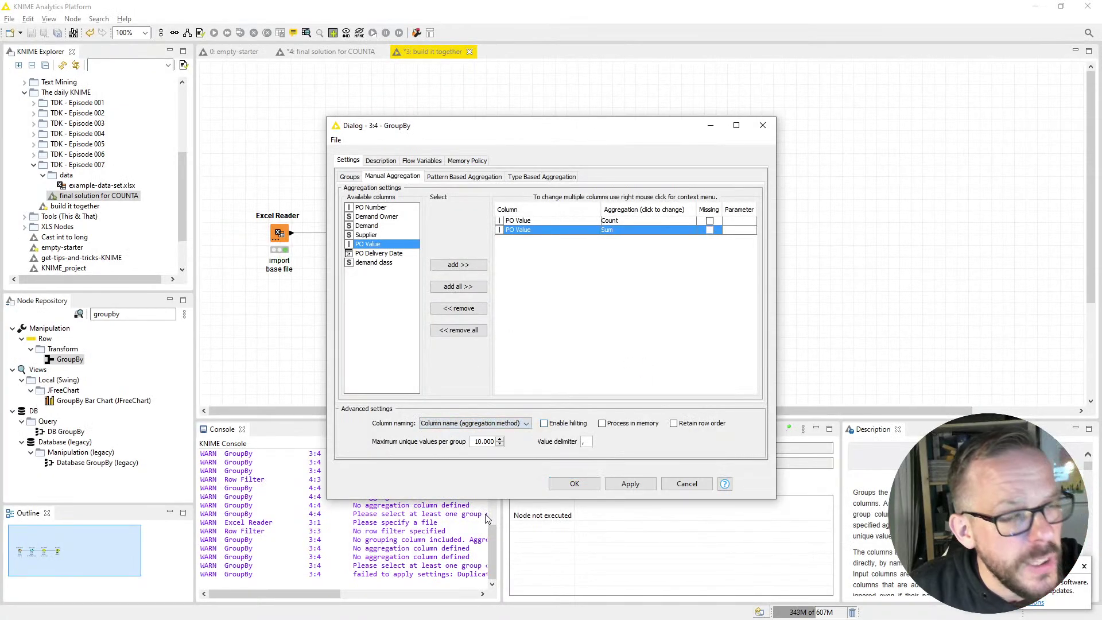
left_click(574, 485)
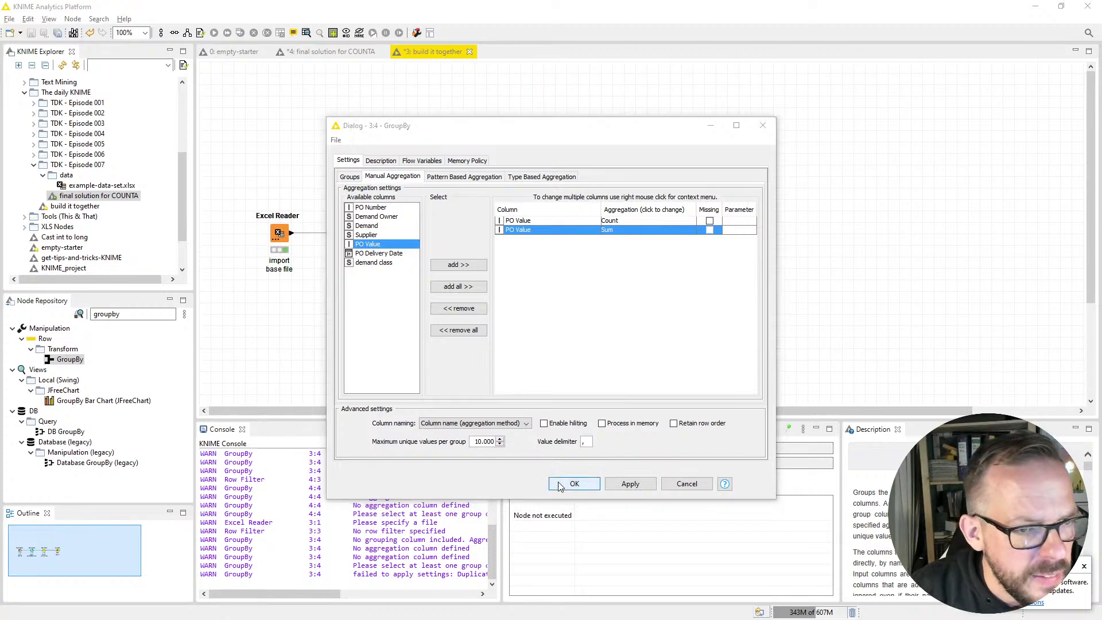
Label the GroupBy node 'group by', 'cost ctr', 'PVO & count' on three lines.
key("F2")
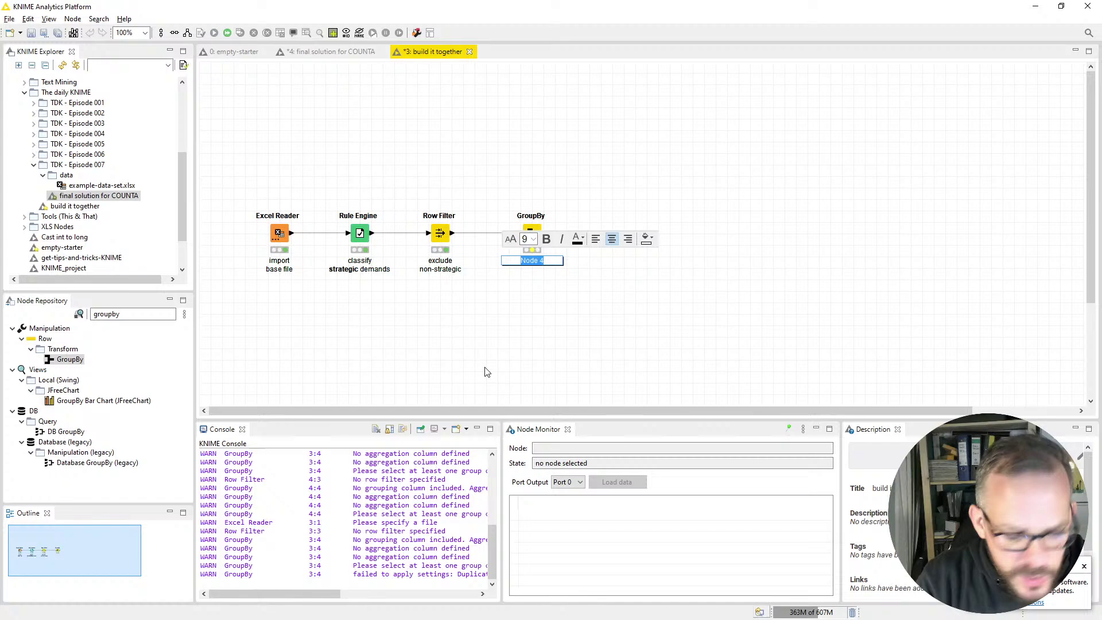
type("group")
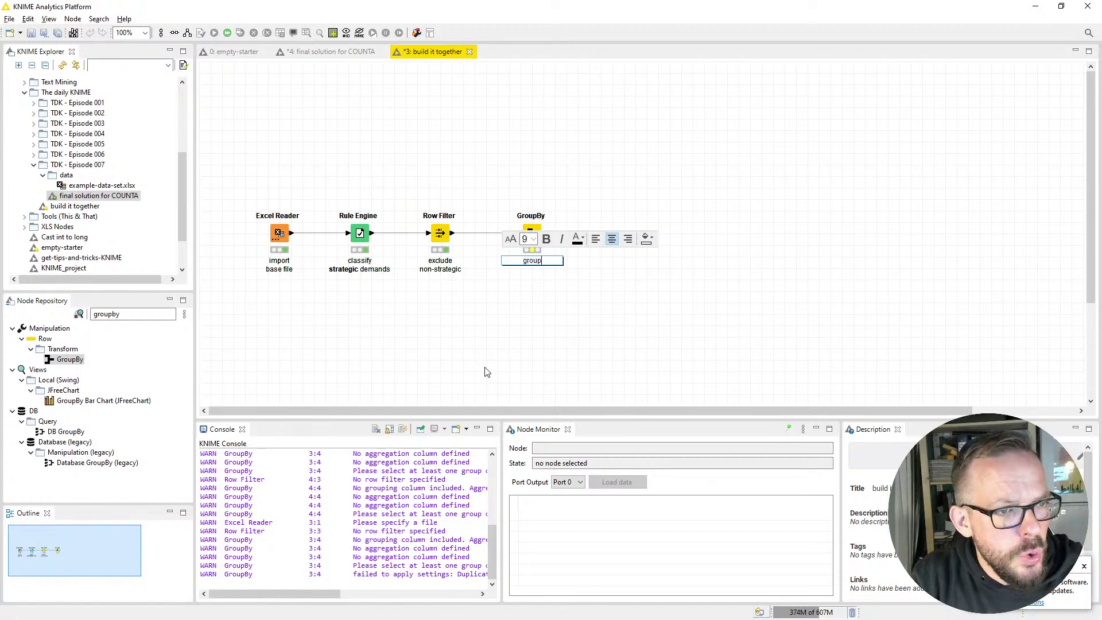
type(" by")
key("Return")
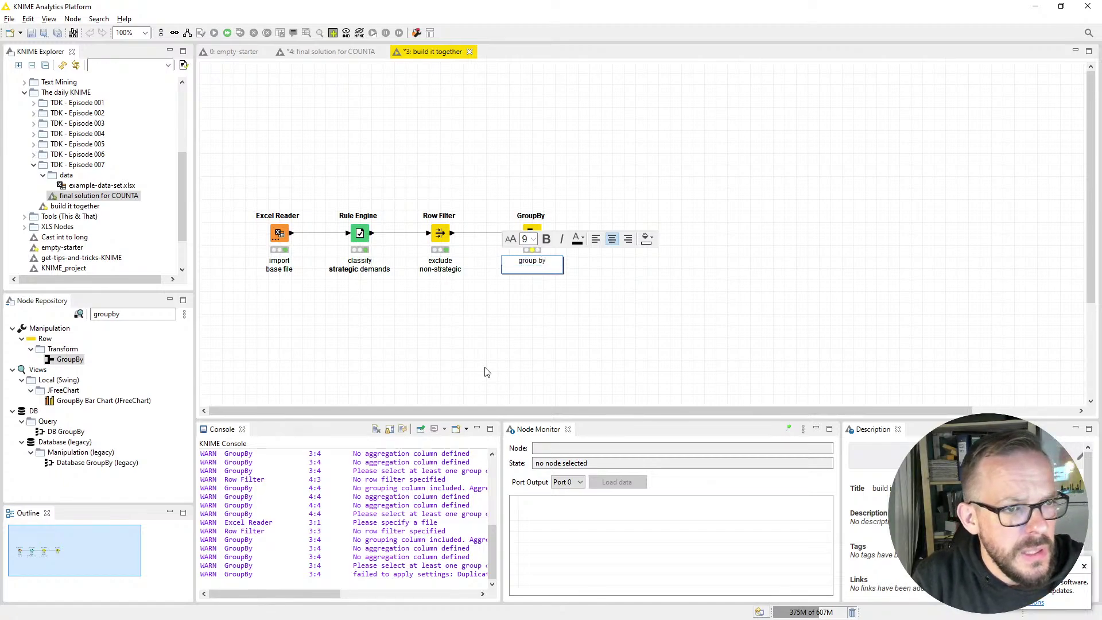
type("cost ctr")
key("Return")
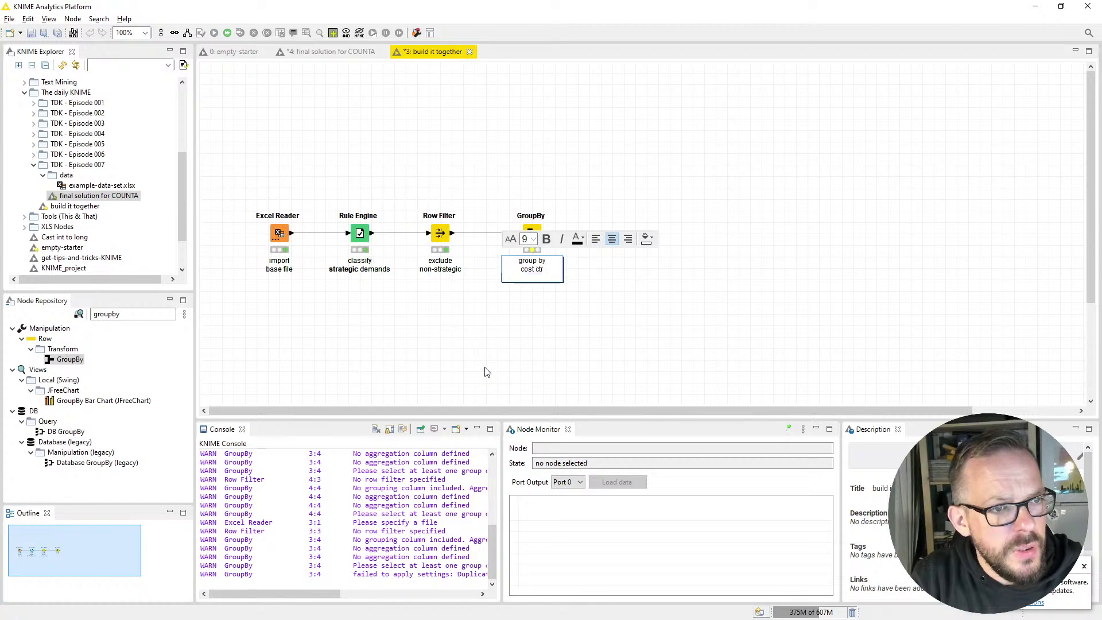
type("PVO & count")
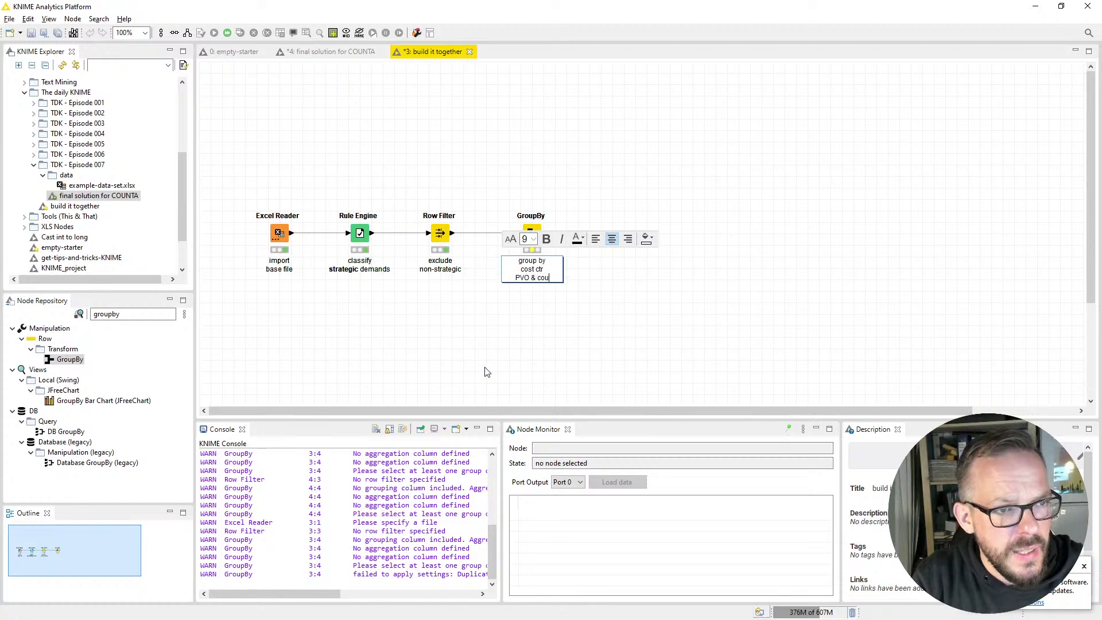
left_click(487, 373)
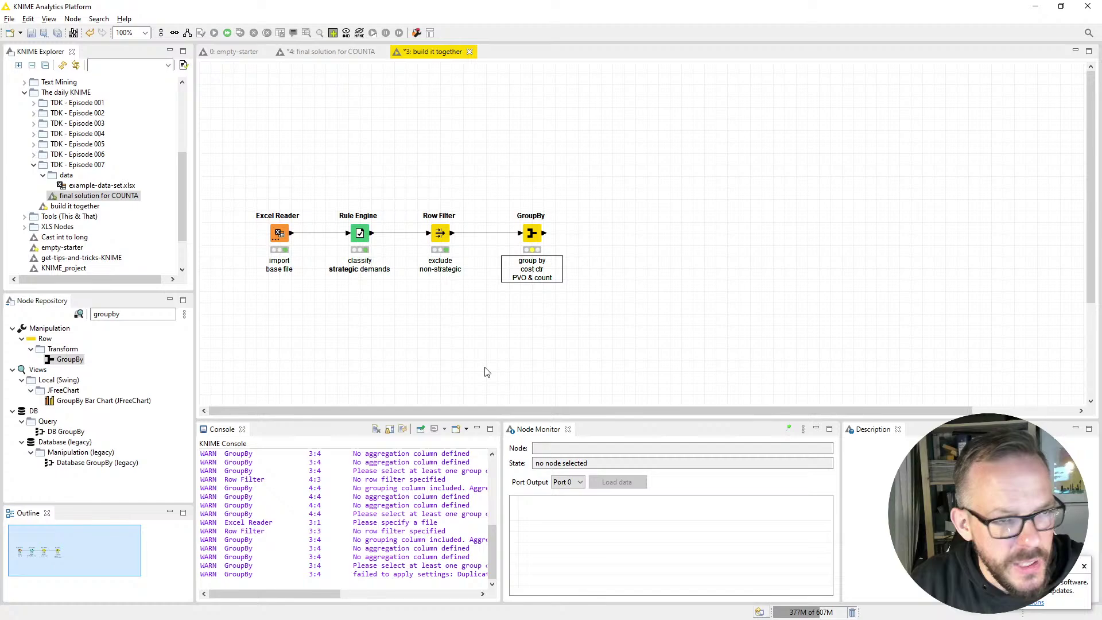
Execute the GroupBy node to produce 15 cost-center rows with PO Value count and sum.
left_click(533, 240)
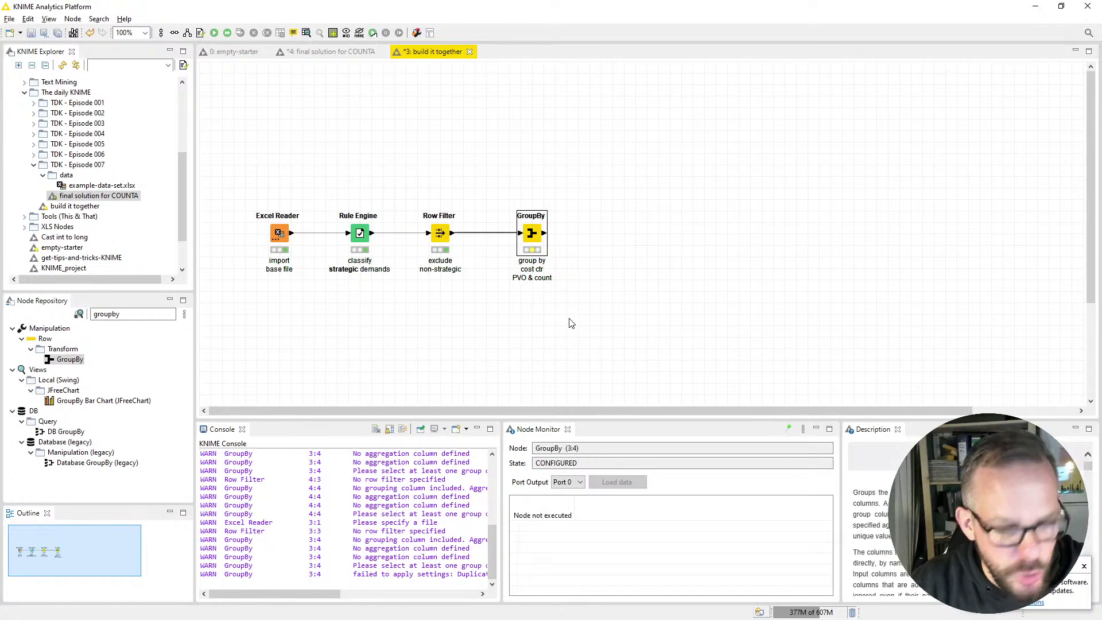
key("F7")
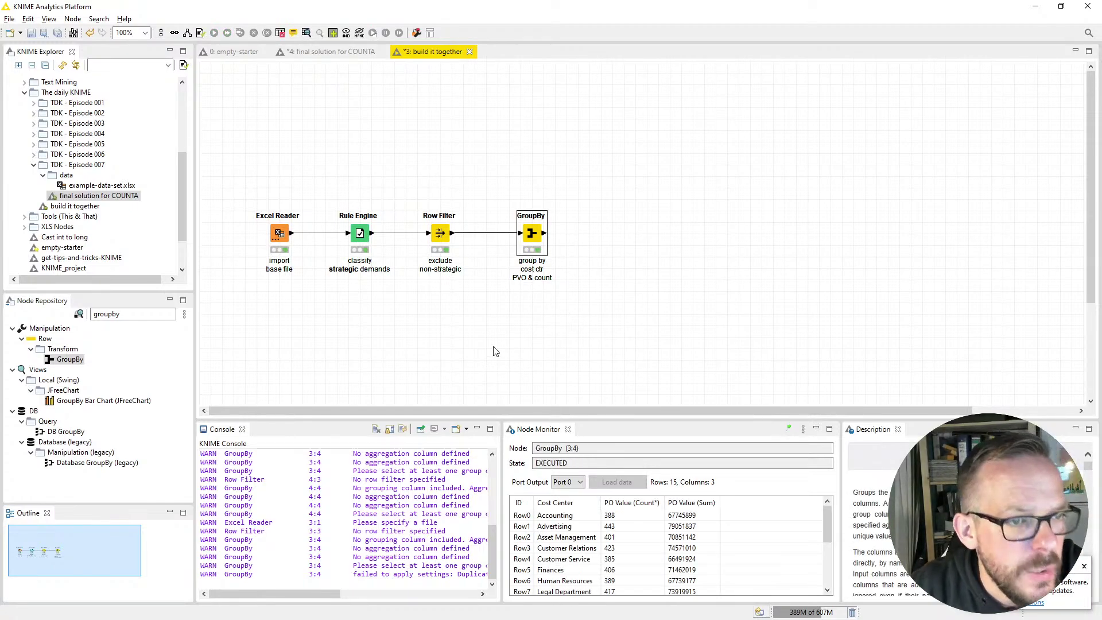